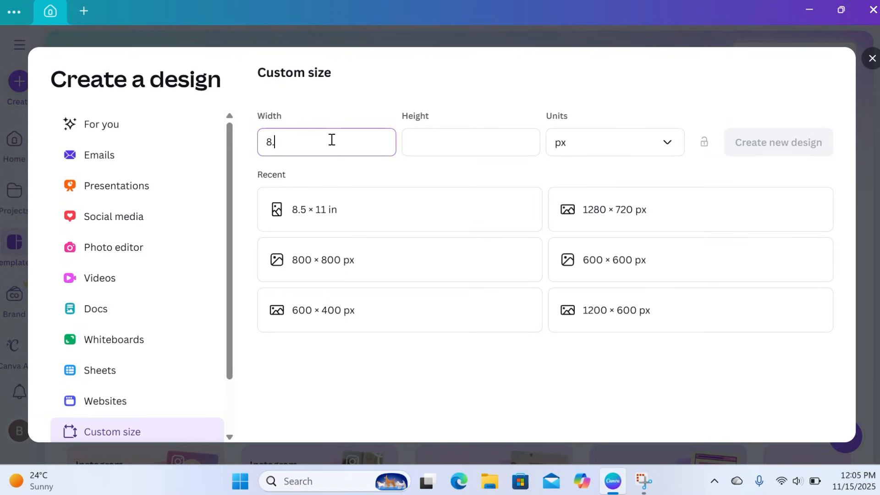
Create a new custom-size design 8.5 in wide and 11 in high
click(446, 138)
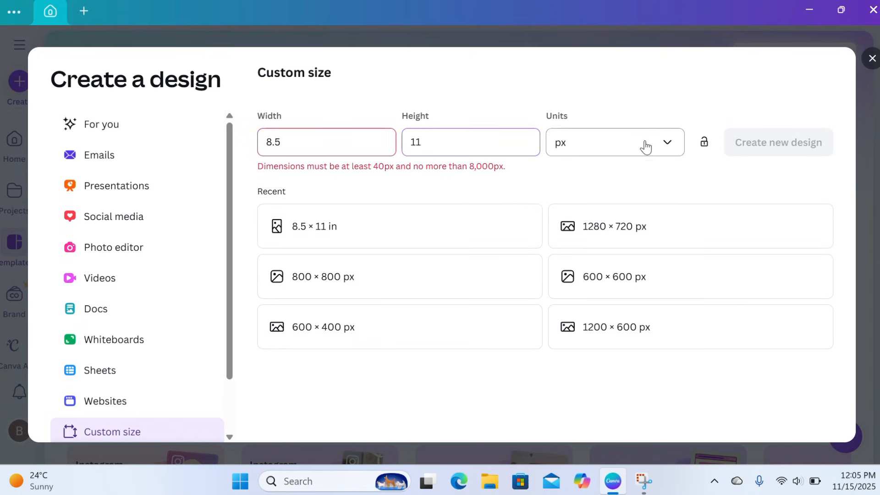
click(669, 151)
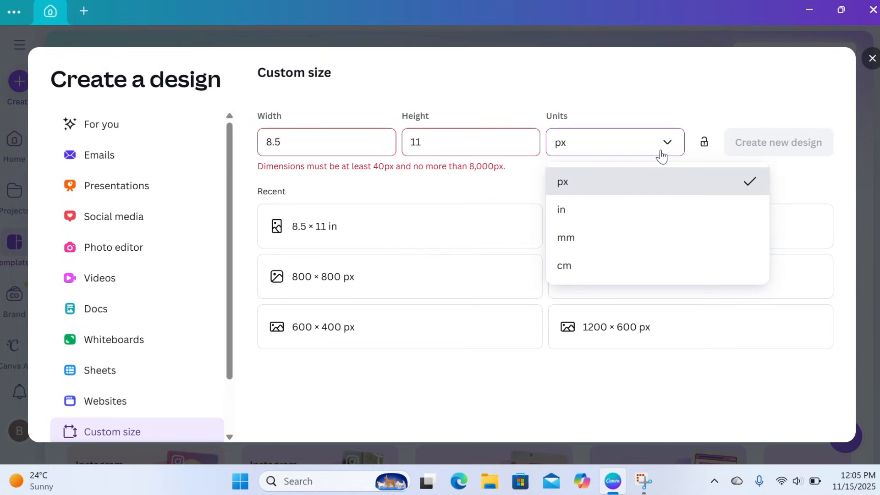
click(618, 216)
click(305, 145)
key(BackSpace)
key(BackSpace)
text(8.)
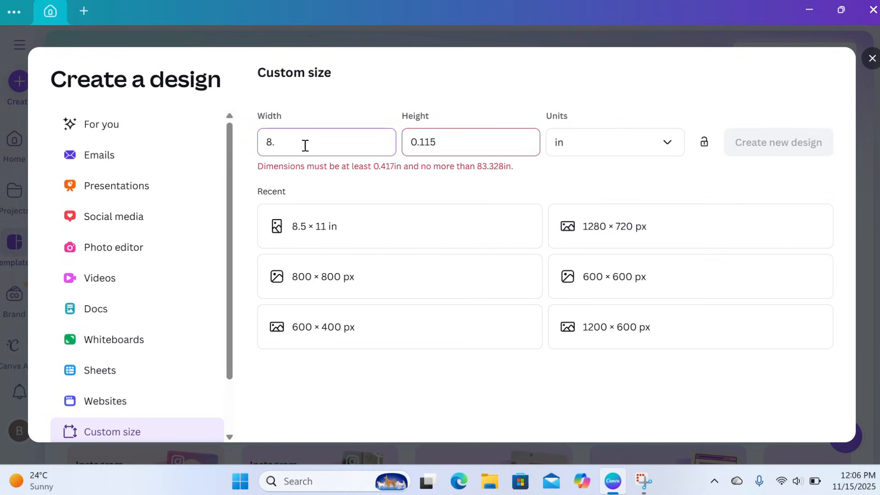
text(5)
click(444, 141)
key(ctrl+a)
text(11)
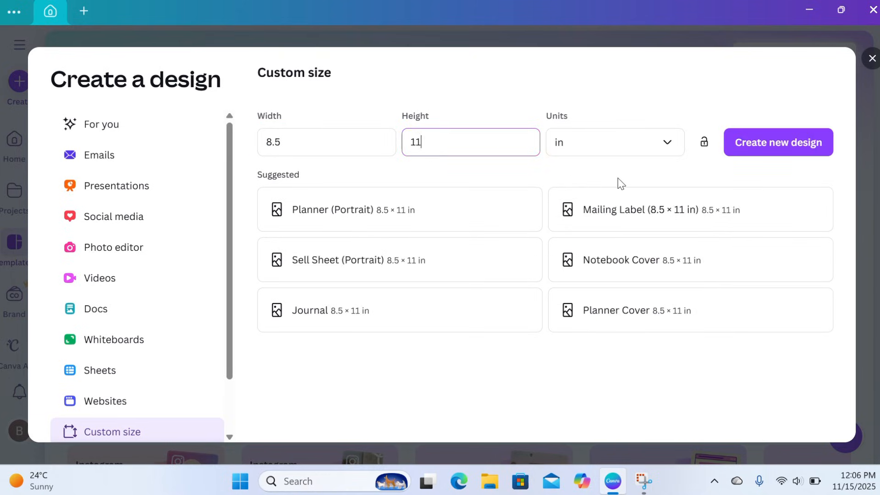
click(769, 151)
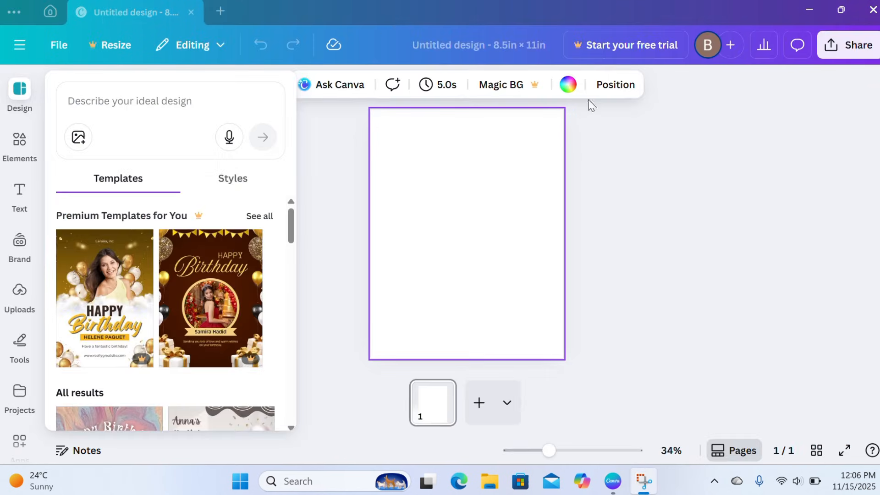
Set the page background to the solid grey #868686
click(568, 86)
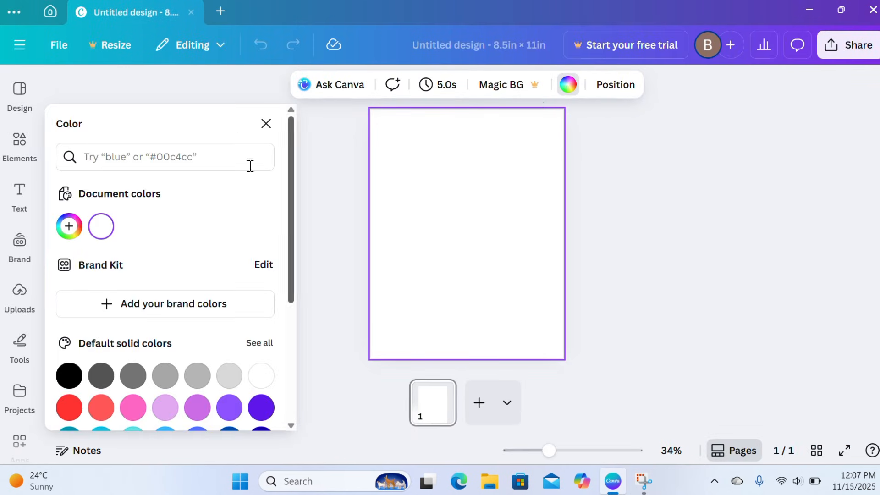
click(78, 236)
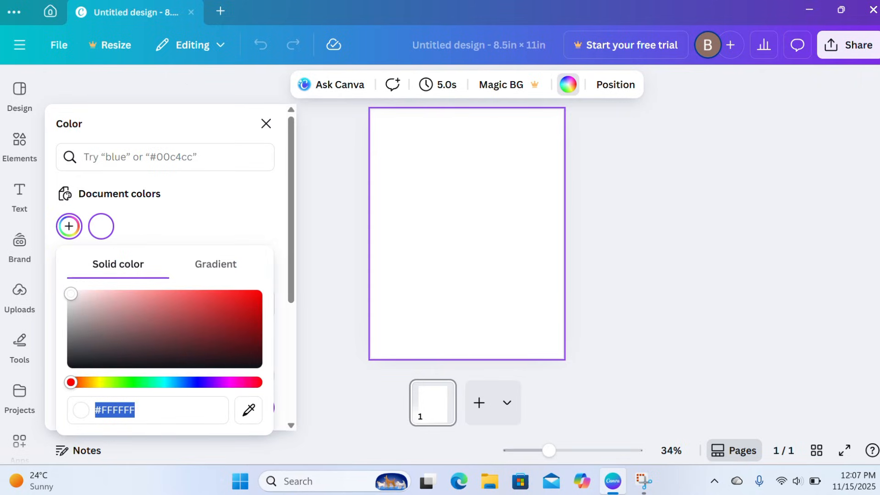
drag(70, 293, 67, 328)
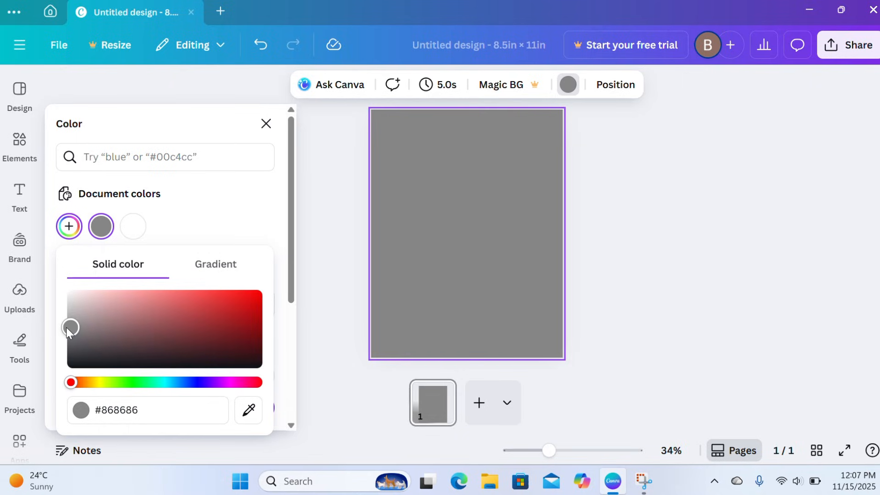
click(266, 124)
Search the elements for "square" and limit the results to shapes
click(20, 151)
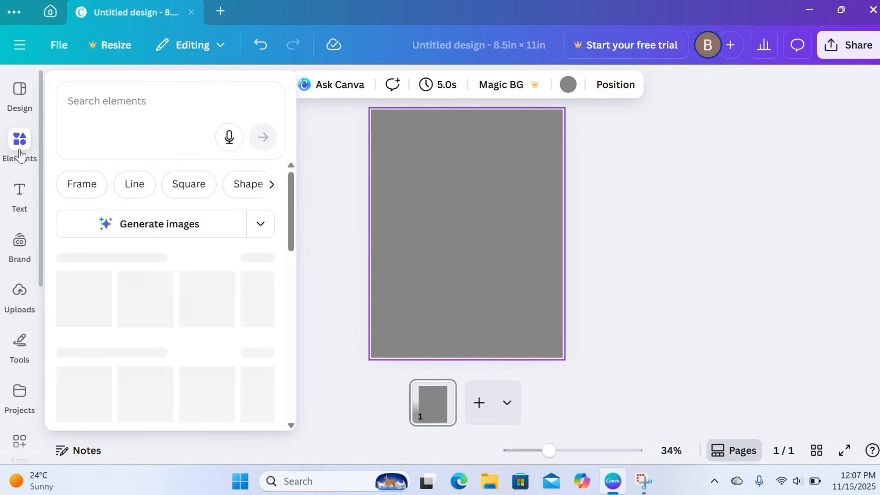
click(130, 101)
text(s)
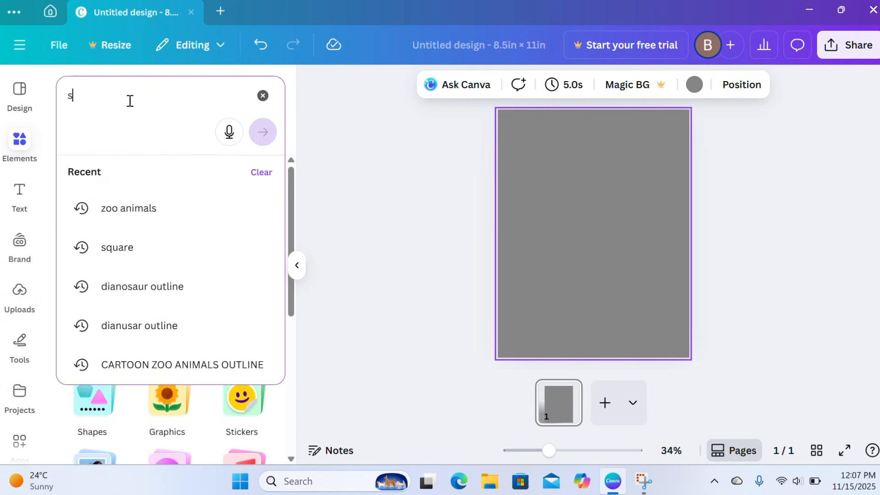
text(quare)
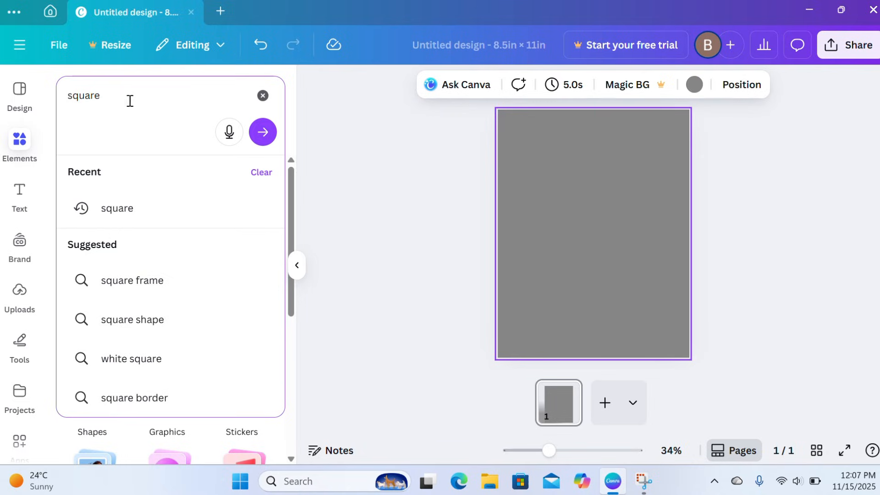
key(Return)
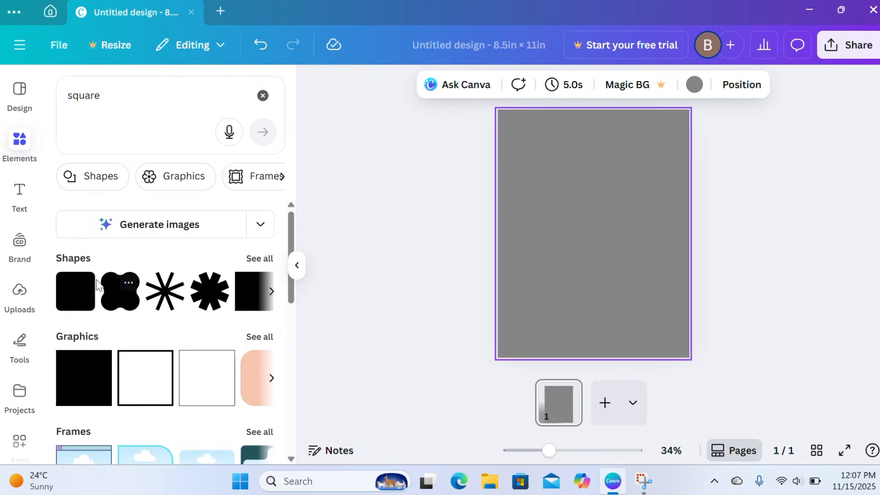
click(113, 183)
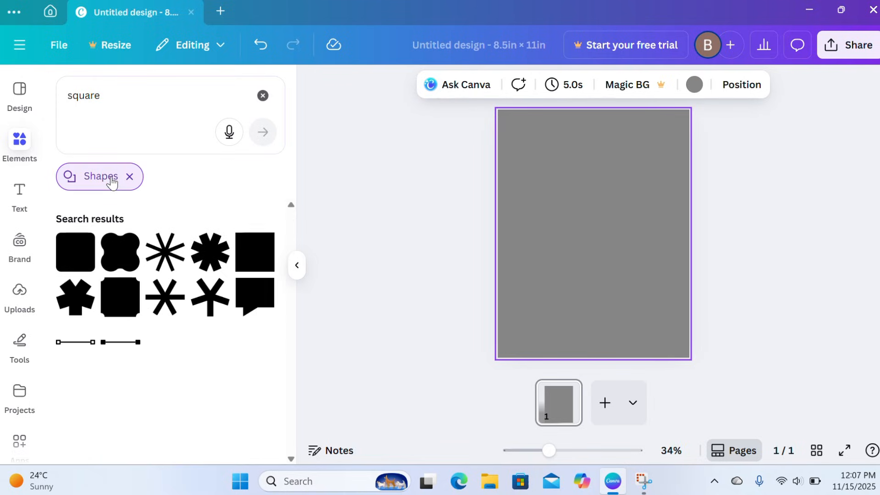
Add the sharp-cornered square and stretch it over the page, leaving an even narrow grey border on all sides
click(257, 259)
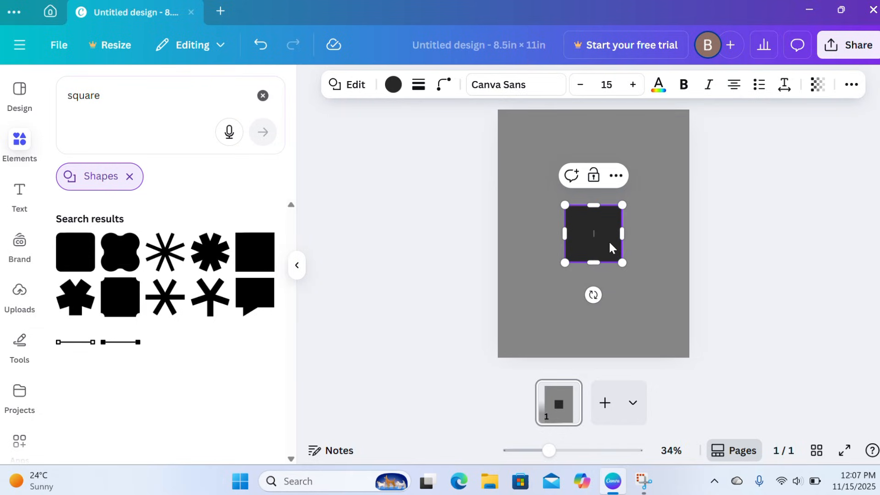
drag(606, 242, 680, 348)
click(749, 320)
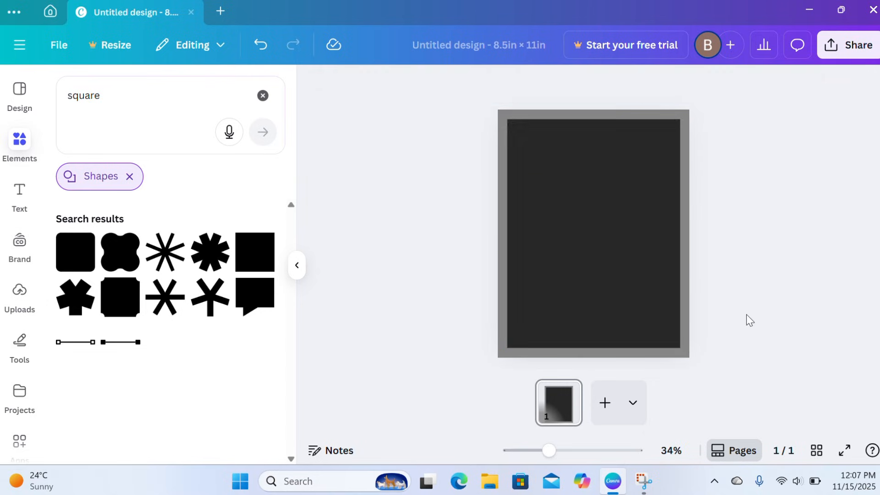
Fill the large rectangle on the page with white #ffffff
click(620, 322)
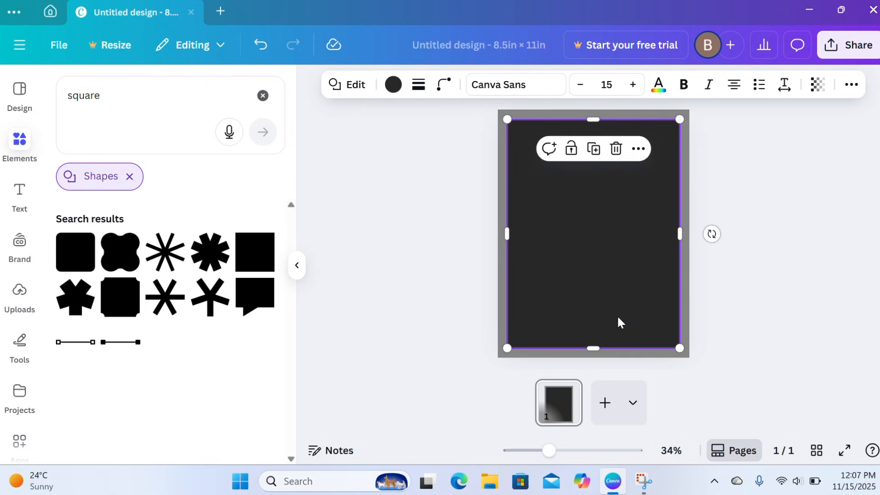
click(395, 87)
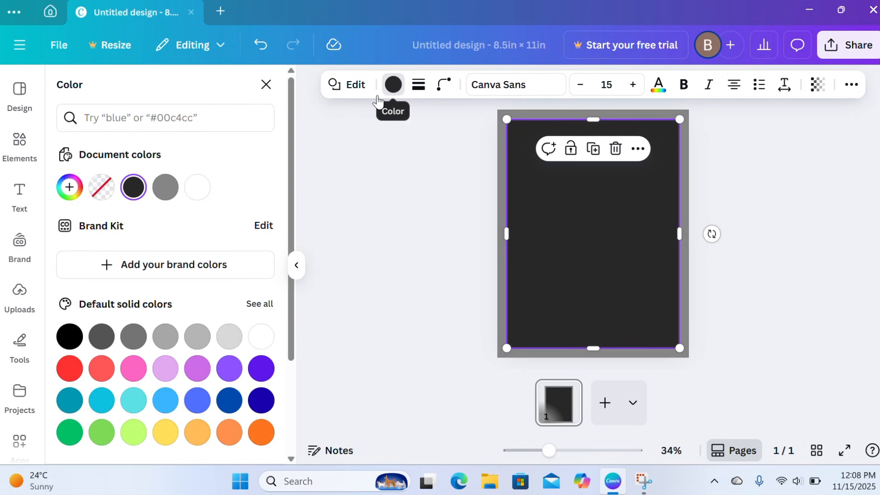
click(198, 188)
click(266, 89)
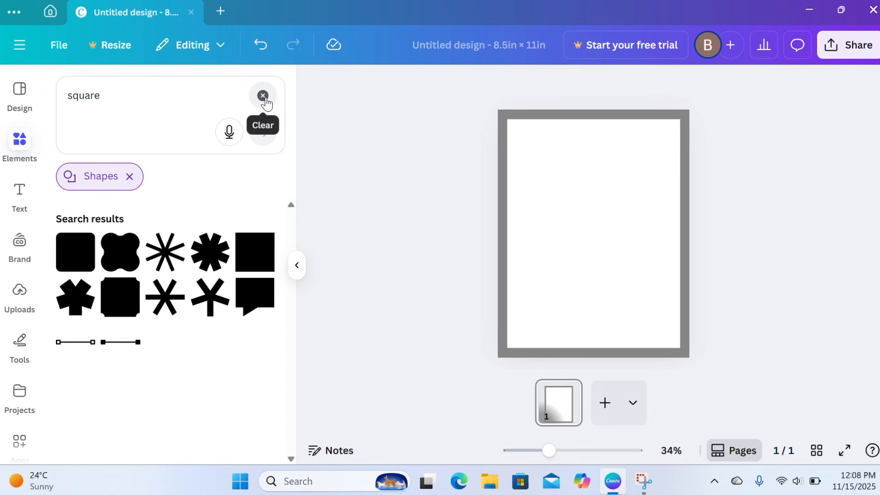
Search the elements for "girraffe outline" and limit the results to graphics
click(263, 96)
text(gir)
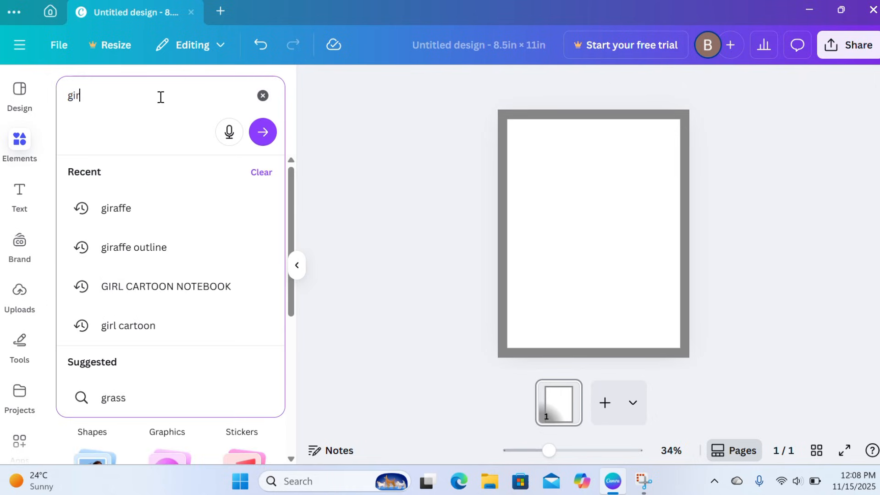
text(raffe)
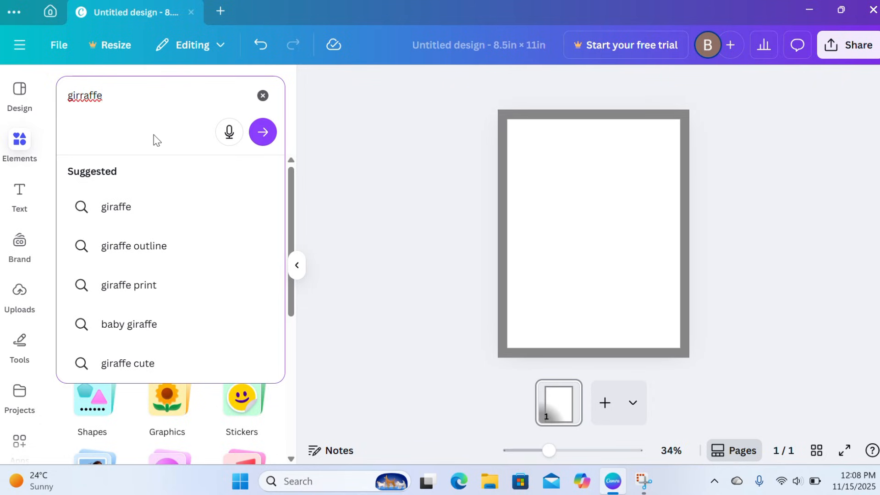
text( out)
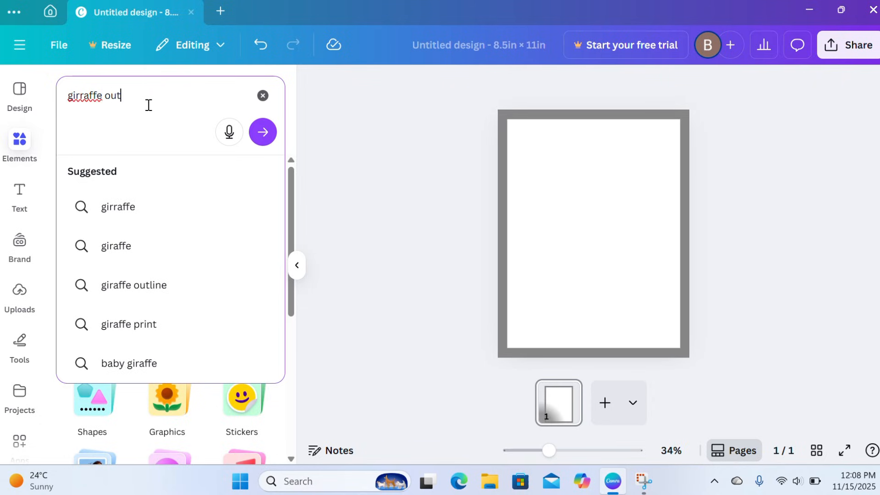
text(line)
key(Return)
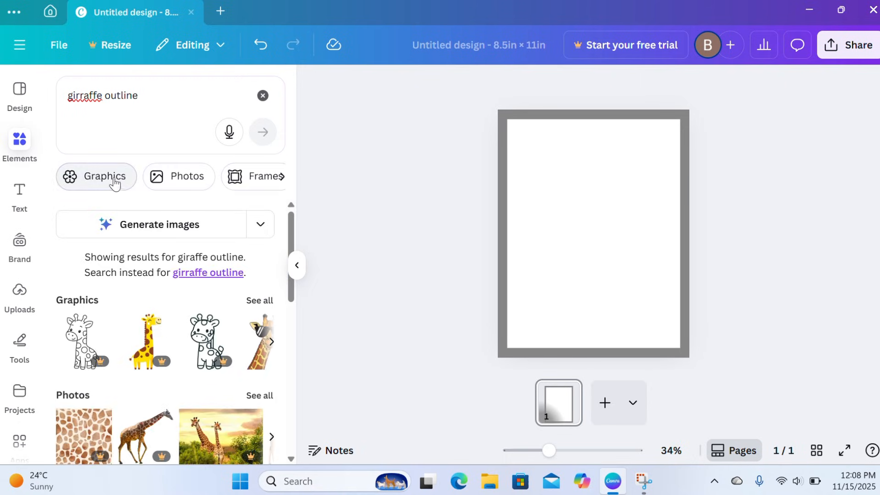
click(110, 188)
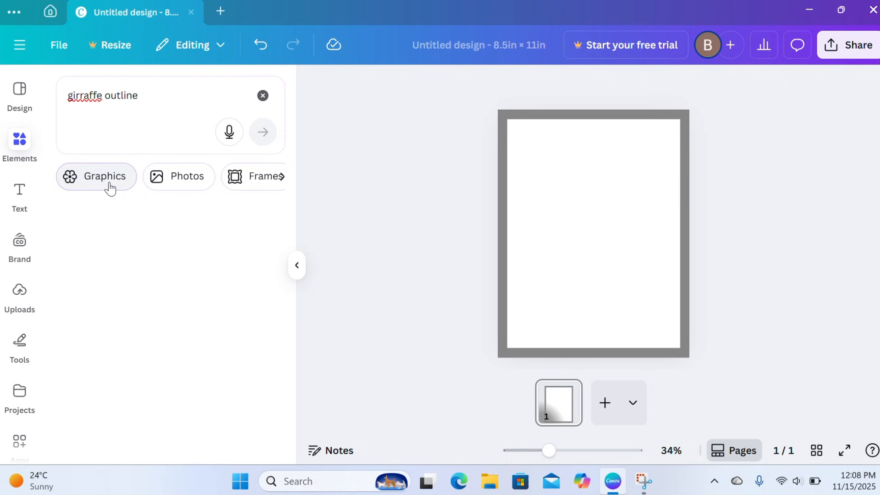
Add the black-and-white outline graphic of the seated baby giraffe facing forward to the page
scroll(151, 322, down, 1)
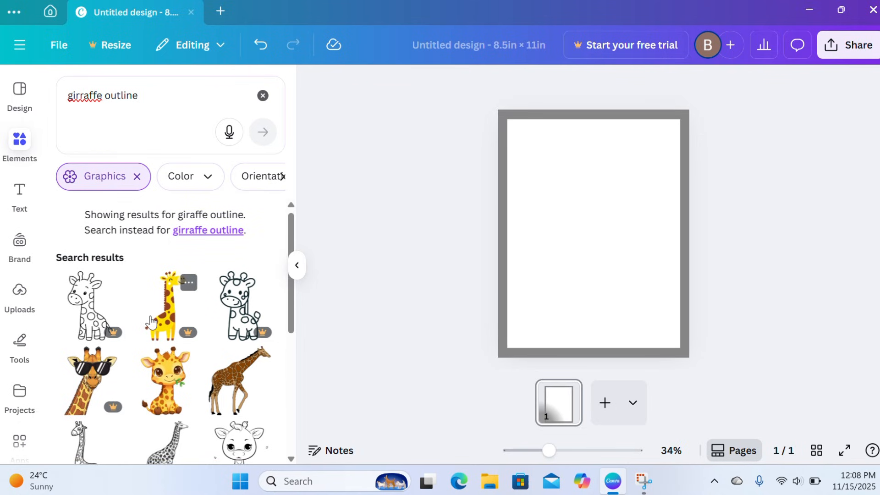
scroll(152, 323, down, 2)
scroll(151, 323, down, 3)
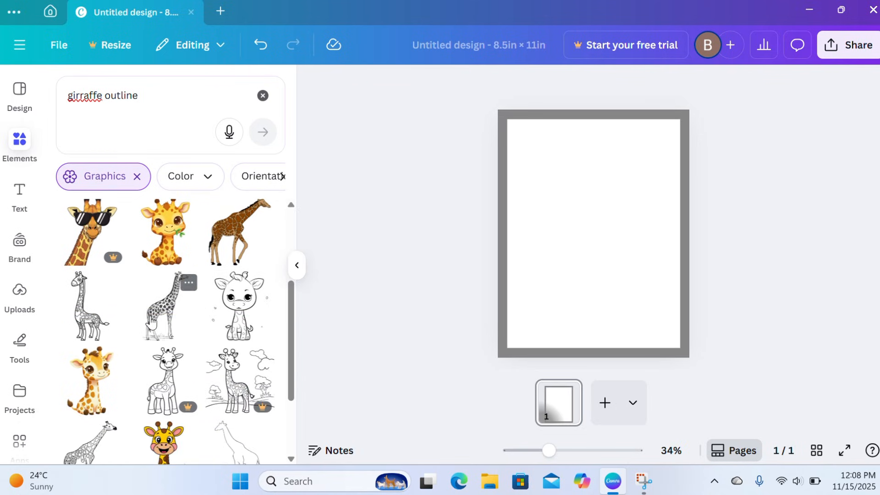
scroll(151, 323, down, 8)
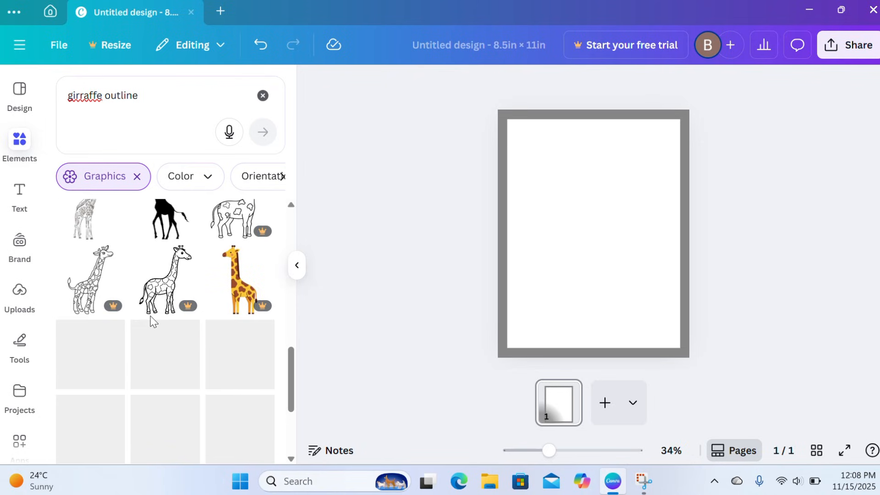
scroll(151, 322, down, 8)
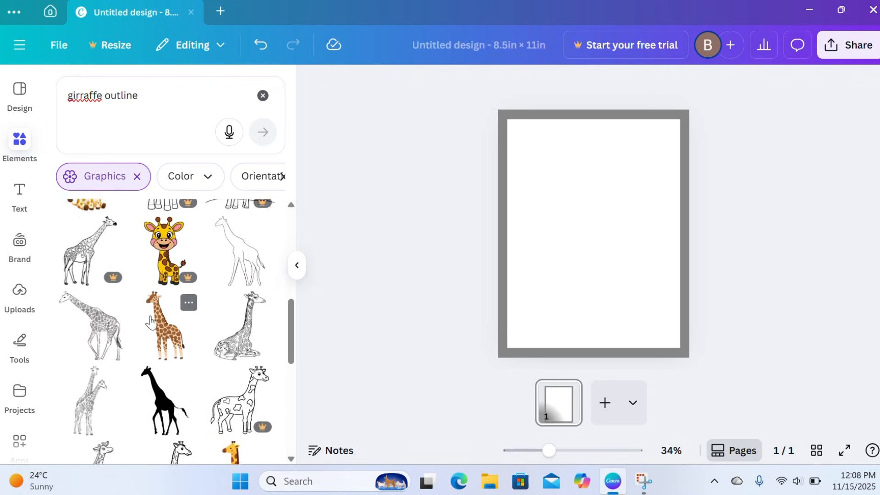
scroll(152, 322, up, 2)
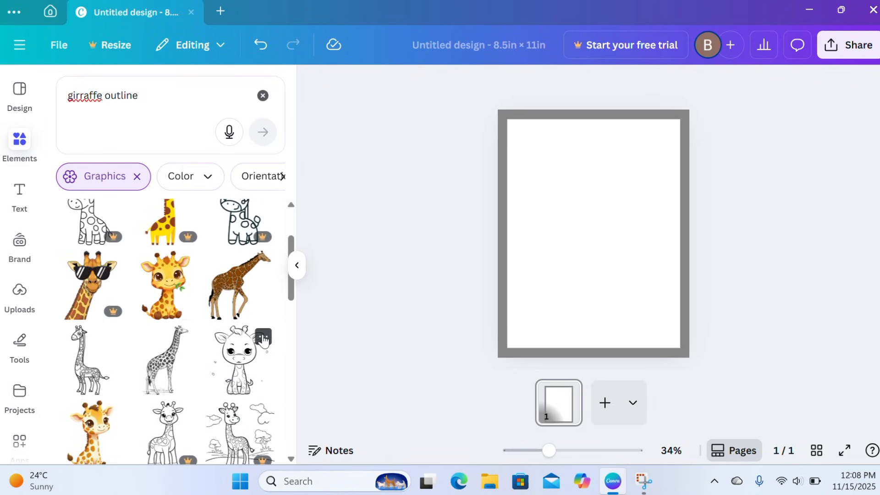
click(263, 331)
click(238, 359)
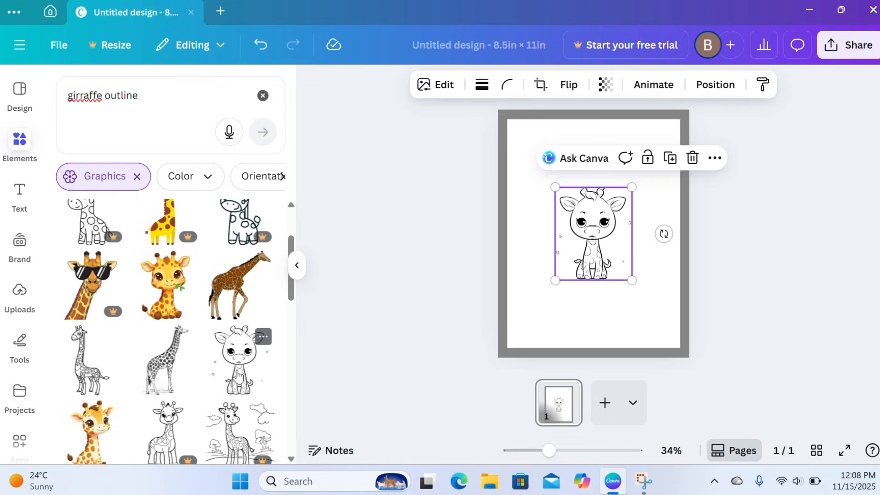
Enlarge the giraffe drawing and centre it horizontally in the lower part of the white area
drag(588, 270, 622, 334)
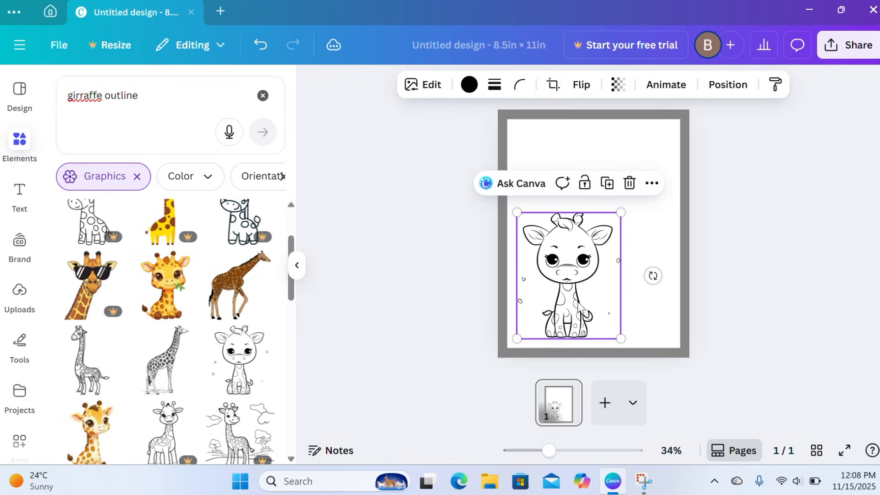
drag(571, 299, 595, 300)
click(414, 258)
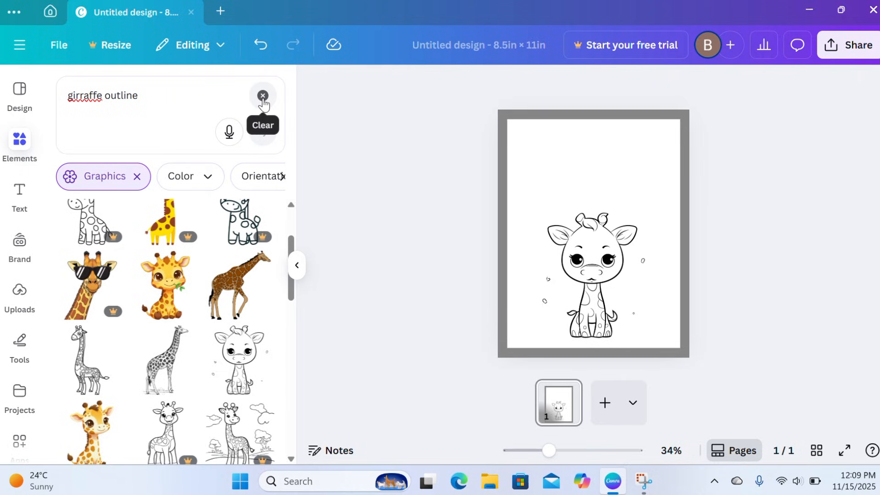
Add a heading reading "GIRAFFE" and place it centred near the page's upper edge, above the drawing
click(262, 96)
click(21, 197)
click(157, 314)
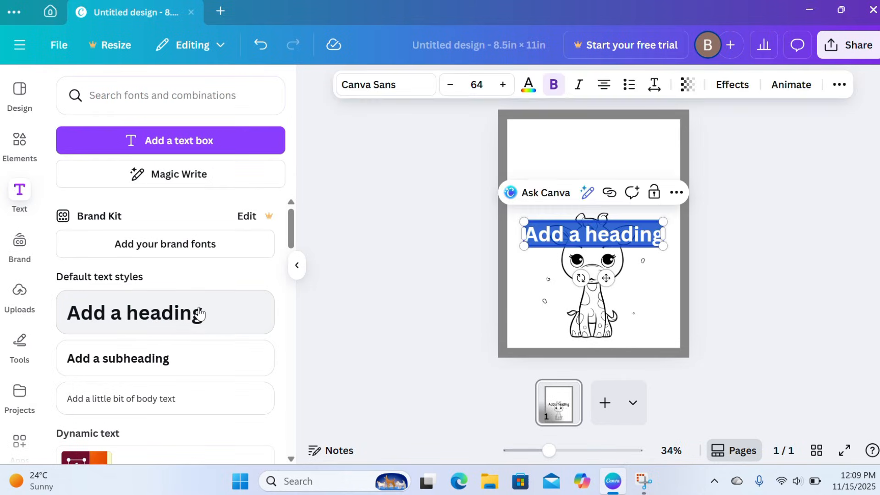
text(GIRRAFFE)
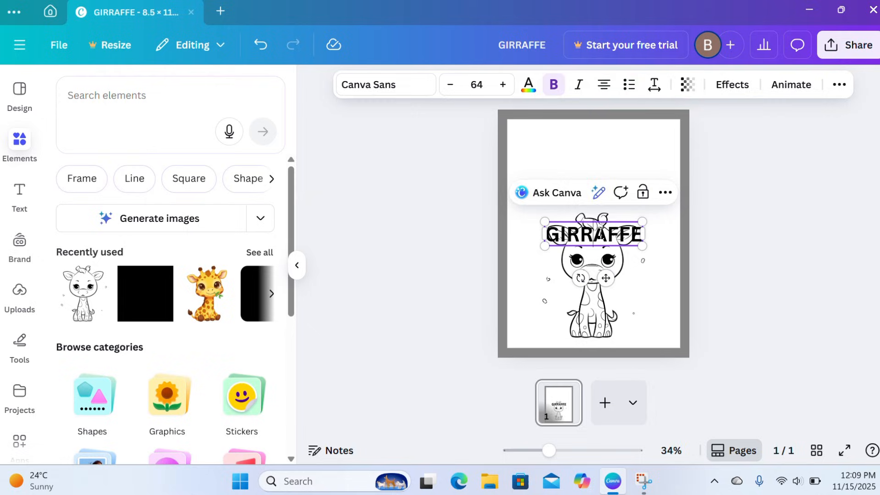
click(648, 279)
click(596, 233)
drag(600, 232, 607, 137)
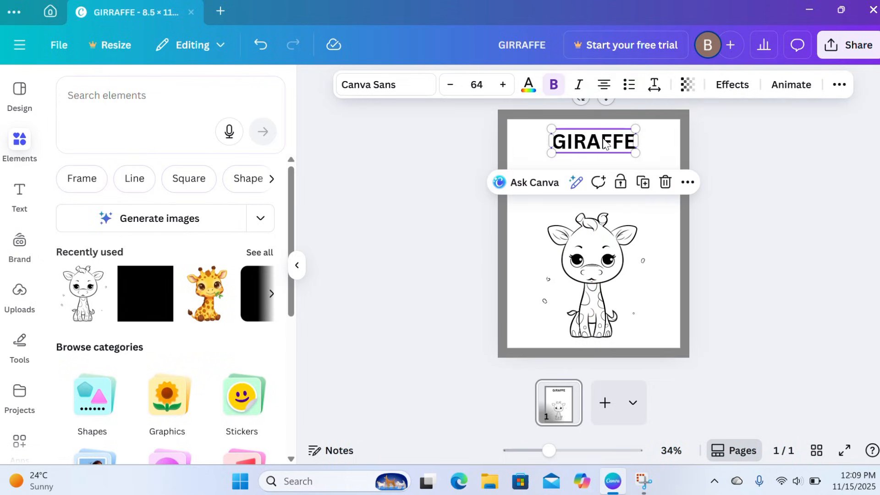
Search the fonts for "3d fonts" and apply Rampart One to the GIRAFFE heading
click(421, 87)
click(191, 149)
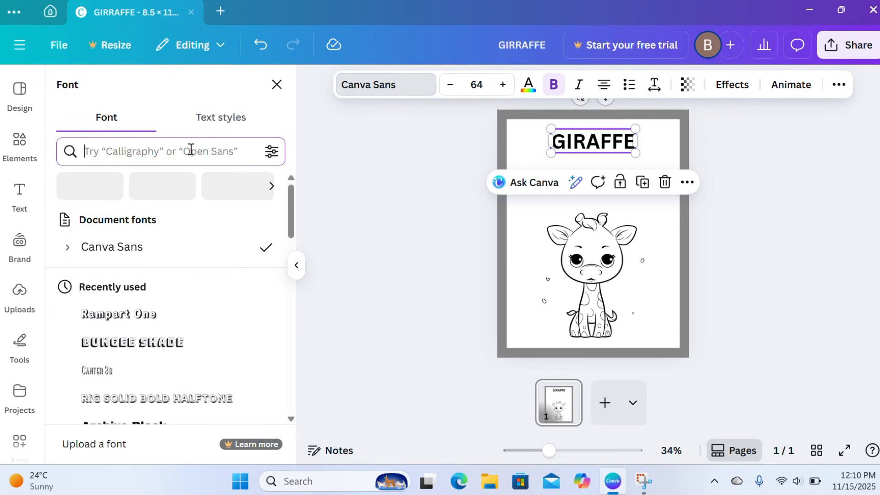
text(3d fonts)
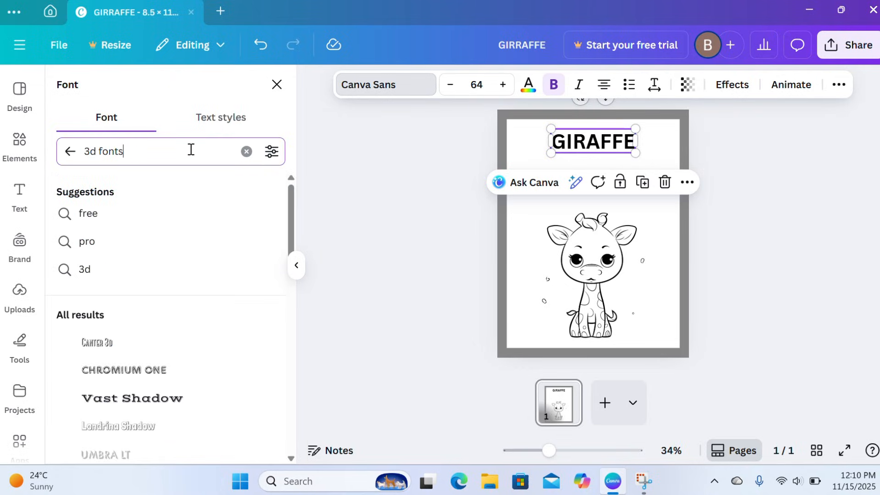
scroll(163, 251, down, 5)
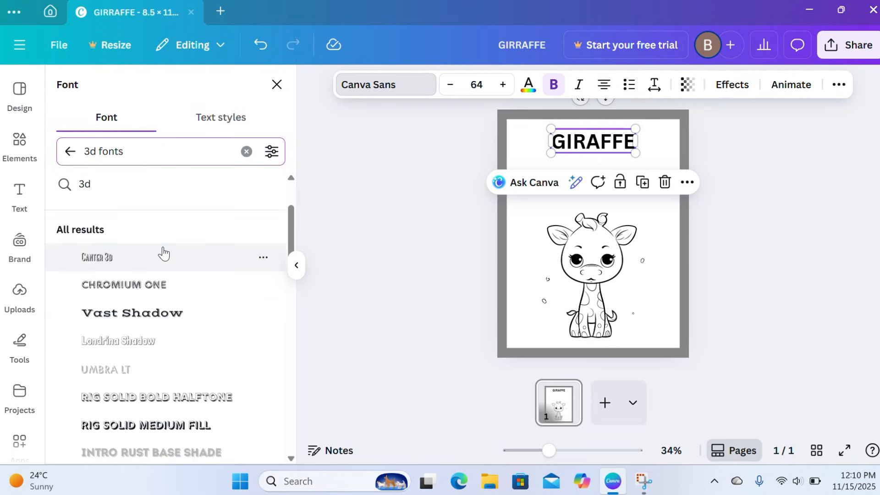
scroll(163, 251, down, 1)
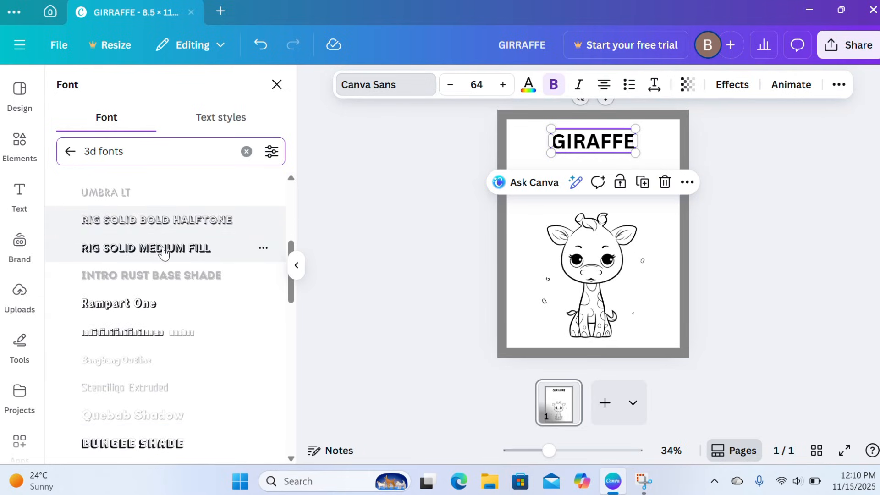
click(145, 306)
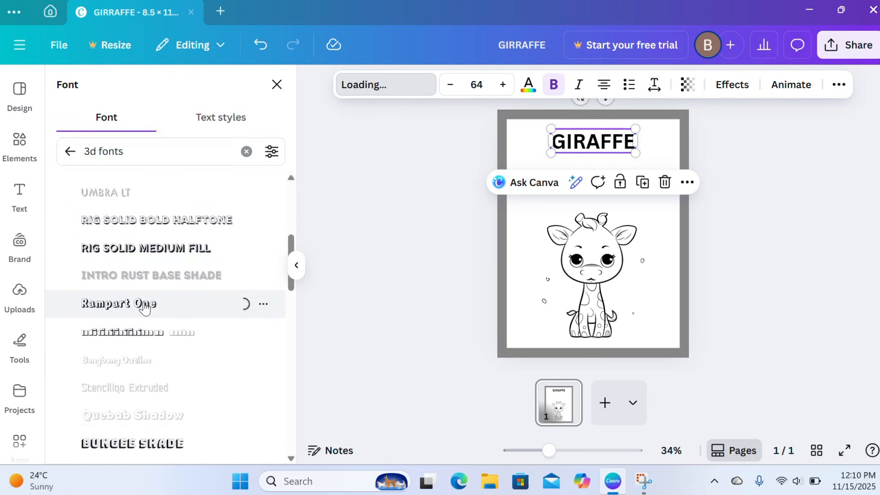
click(355, 276)
Enlarge the GIRAFFE heading to a font size of about 88 and keep it centred near the page's upper edge
click(585, 142)
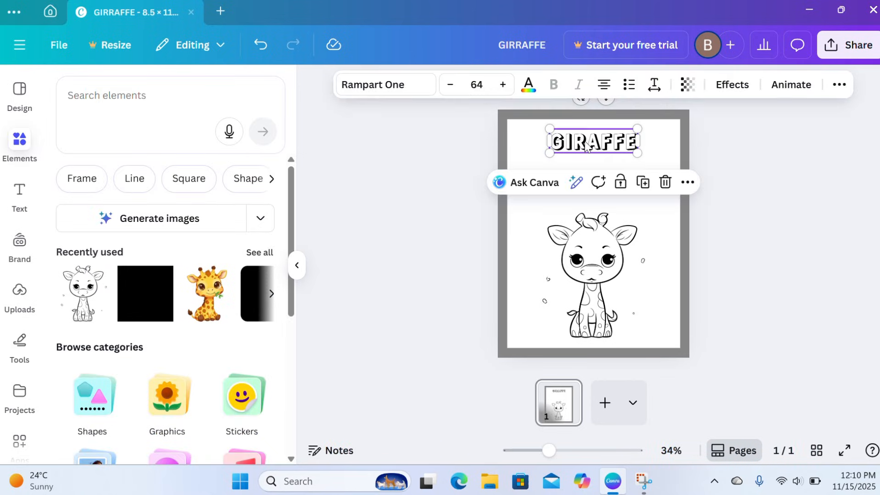
drag(585, 145, 530, 136)
drag(638, 167, 602, 166)
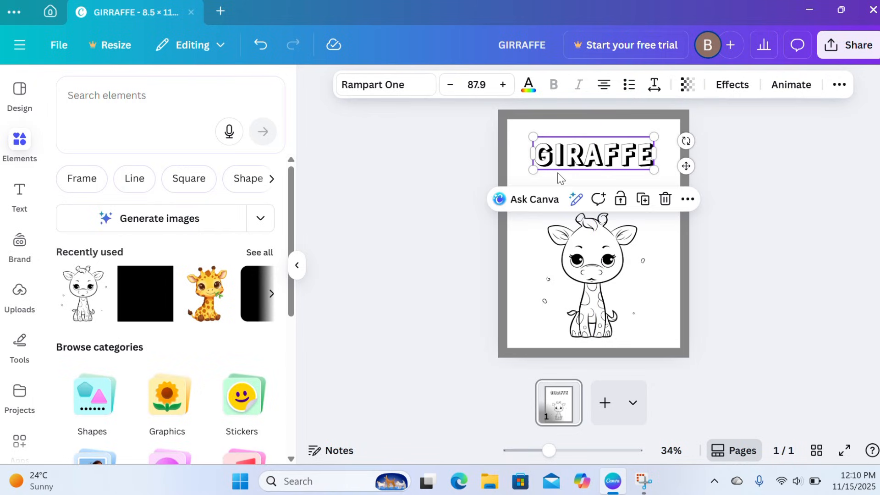
click(426, 243)
Duplicate the finished giraffe page
click(559, 412)
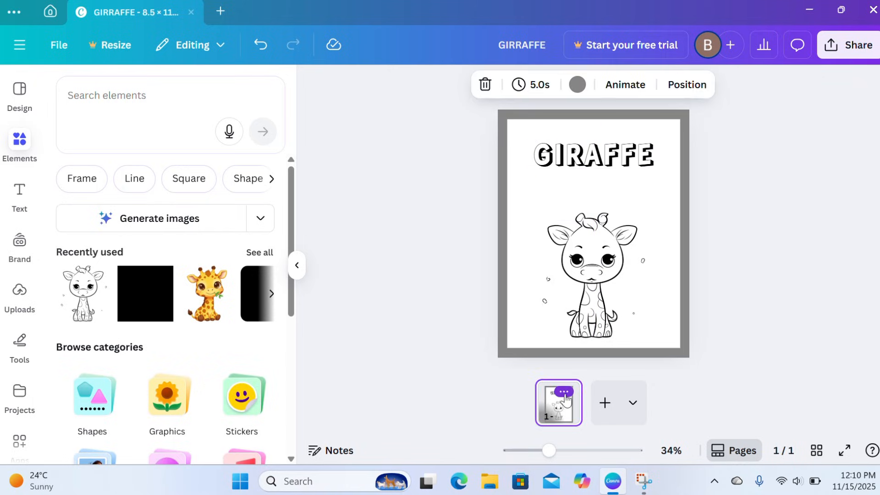
click(564, 392)
click(567, 204)
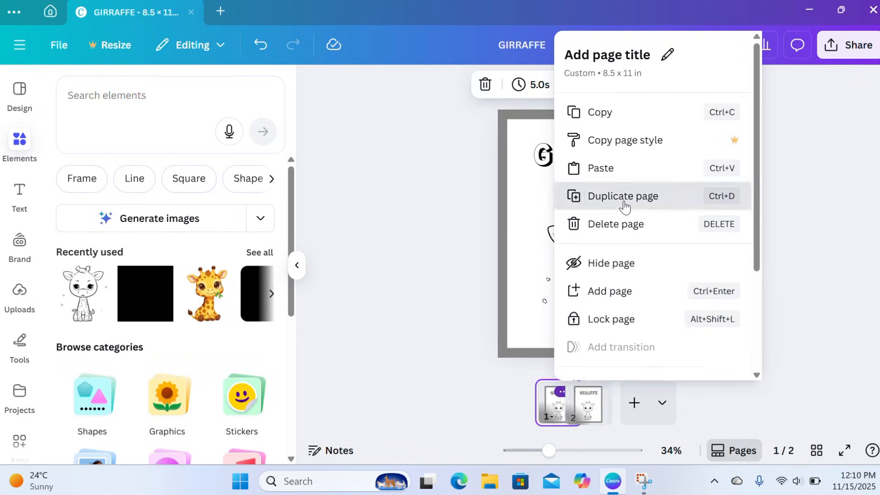
Search the elements for "elephant outline" and limit the results to graphics
click(208, 93)
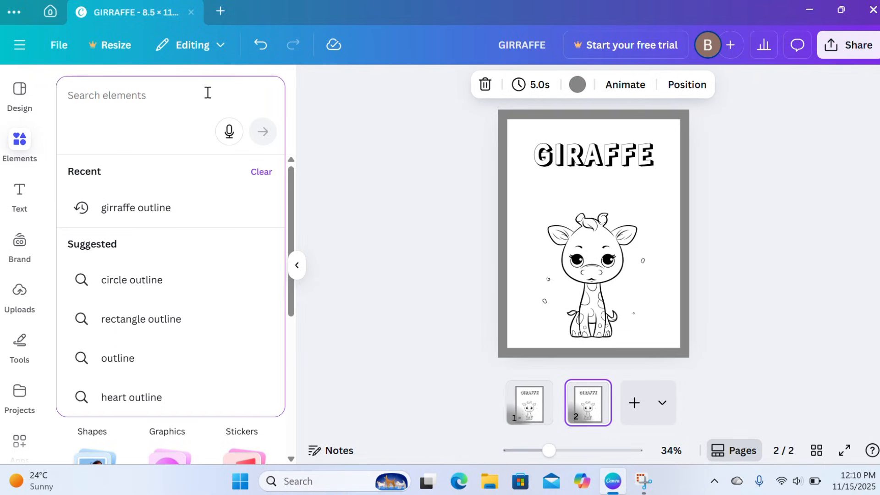
text(elephant)
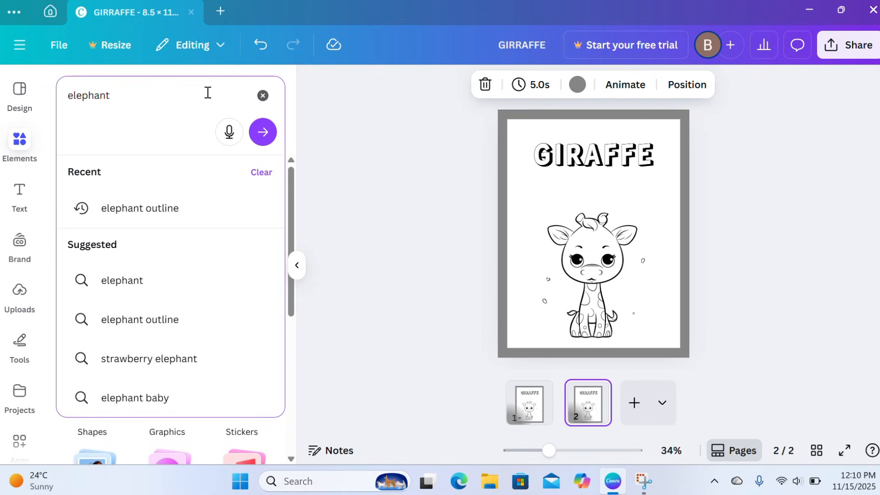
text( outline)
key(Return)
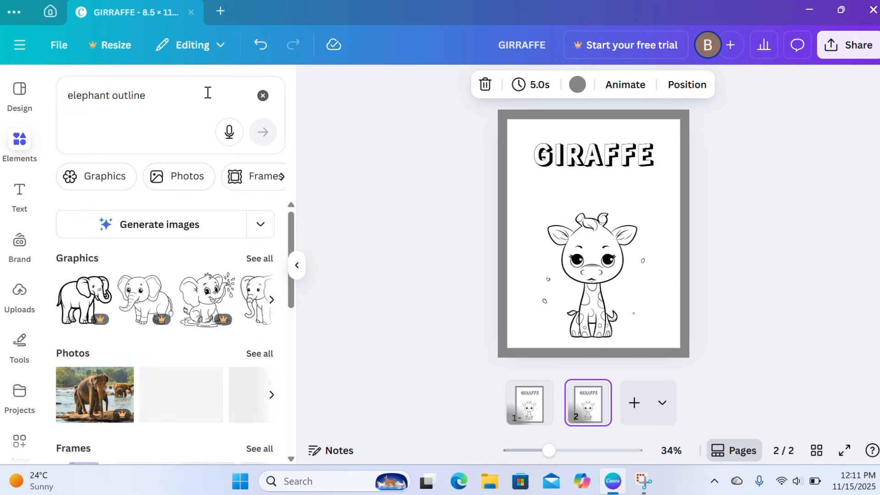
click(110, 189)
Replace the giraffe drawing on the second page with the outline graphic of a big and a small elephant standing together
scroll(165, 298, down, 2)
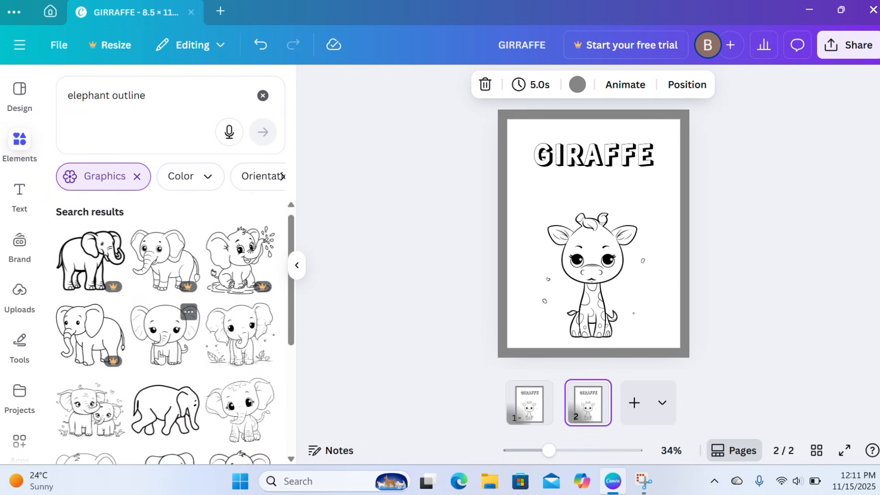
click(591, 275)
click(654, 183)
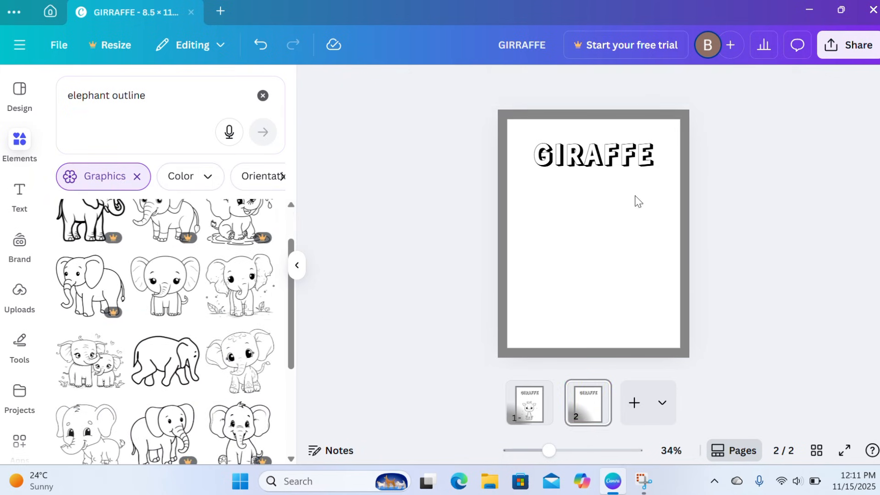
mouse_move(235, 354)
scroll(229, 357, down, 4)
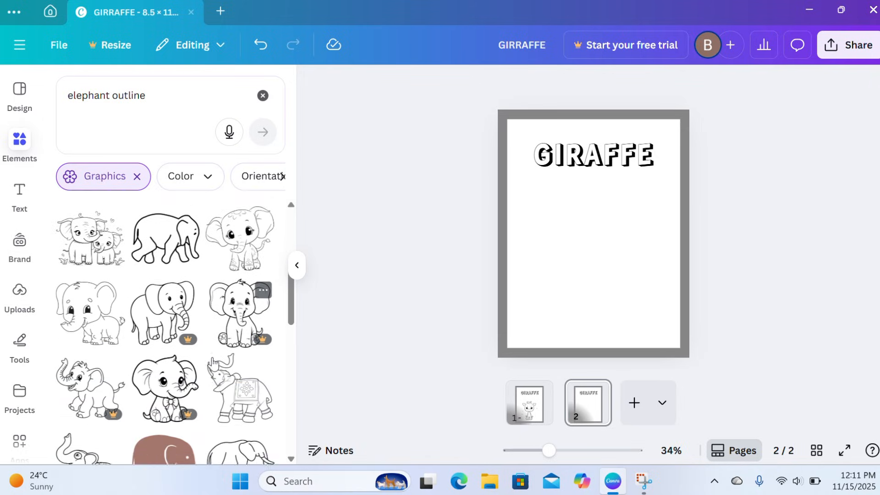
scroll(213, 364, down, 8)
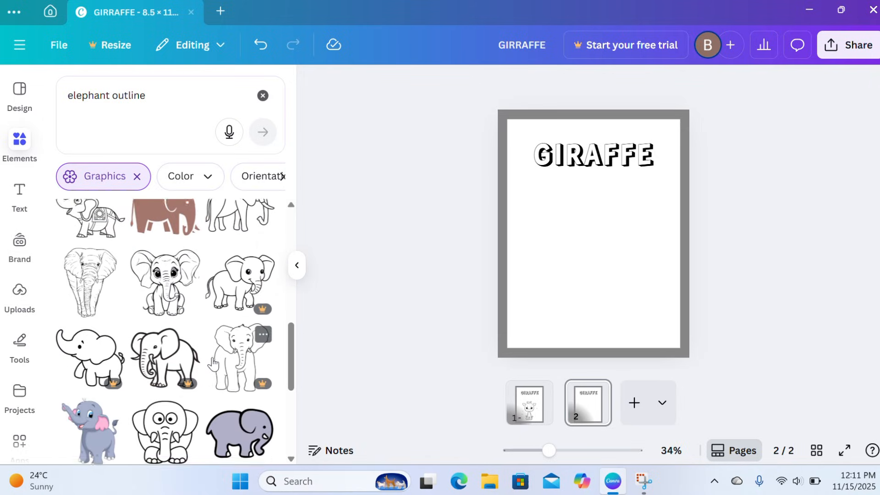
scroll(213, 364, down, 4)
scroll(213, 365, up, 8)
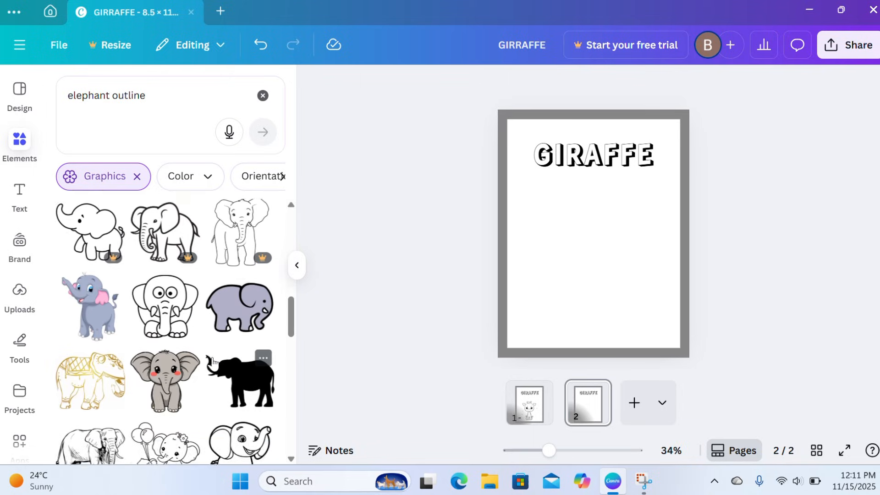
scroll(213, 364, up, 6)
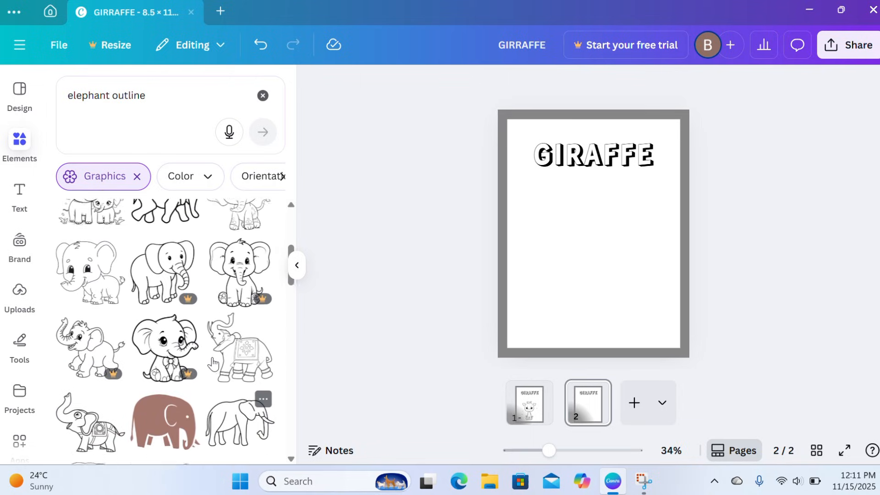
scroll(213, 364, up, 5)
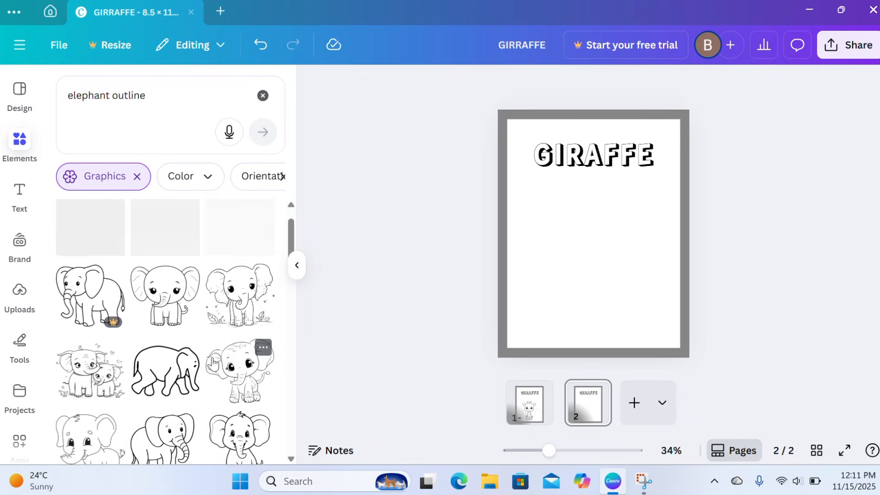
click(83, 385)
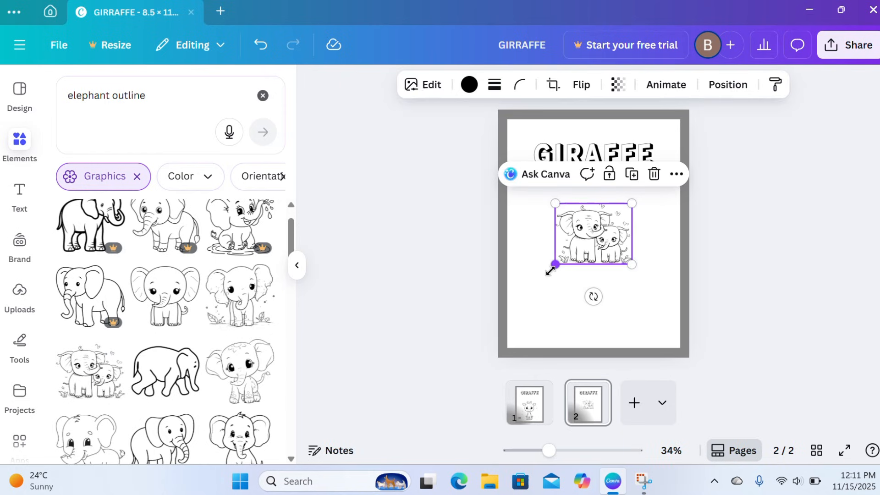
Enlarge the elephant drawing to nearly the width of the white area and place it in the lower part of the page
drag(550, 270, 513, 300)
drag(633, 294, 670, 324)
drag(602, 290, 602, 305)
Change the heading on the second page to "ELEPHANT"
click(583, 155)
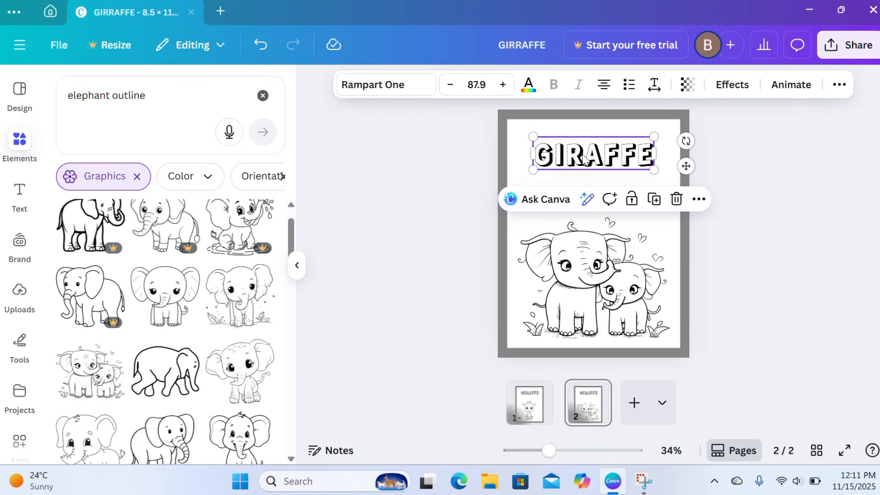
double_click(582, 155)
text(ELEPHANT)
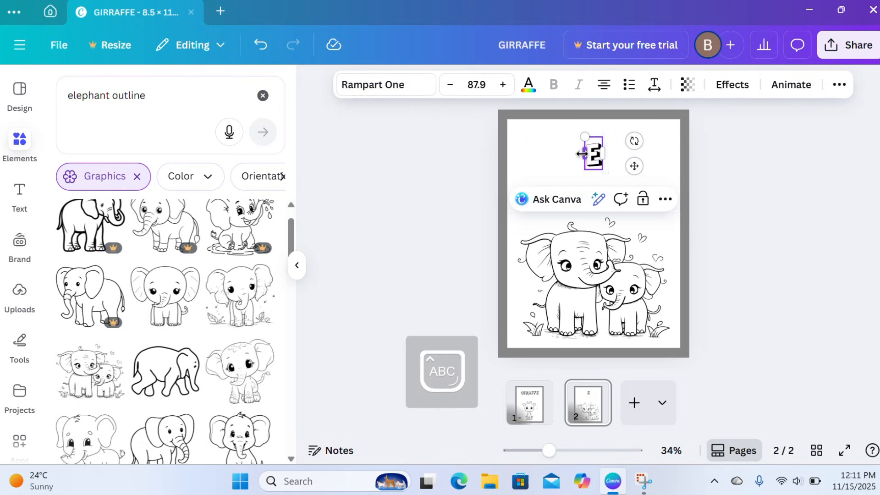
click(774, 200)
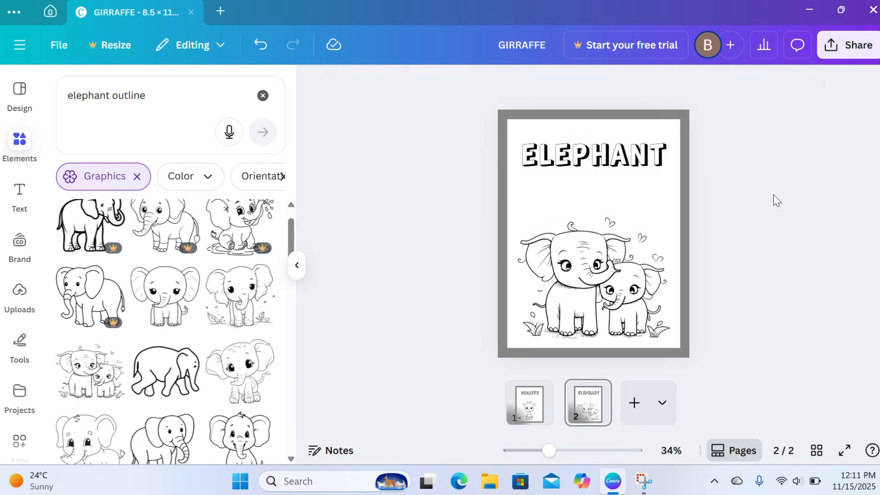
Duplicate the elephant page and delete the elephant drawing from the copy
click(593, 391)
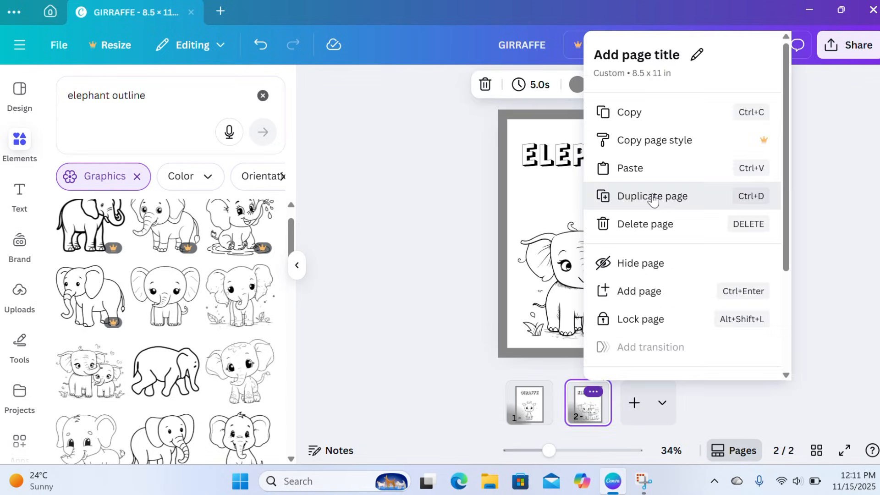
click(647, 197)
click(651, 224)
click(654, 188)
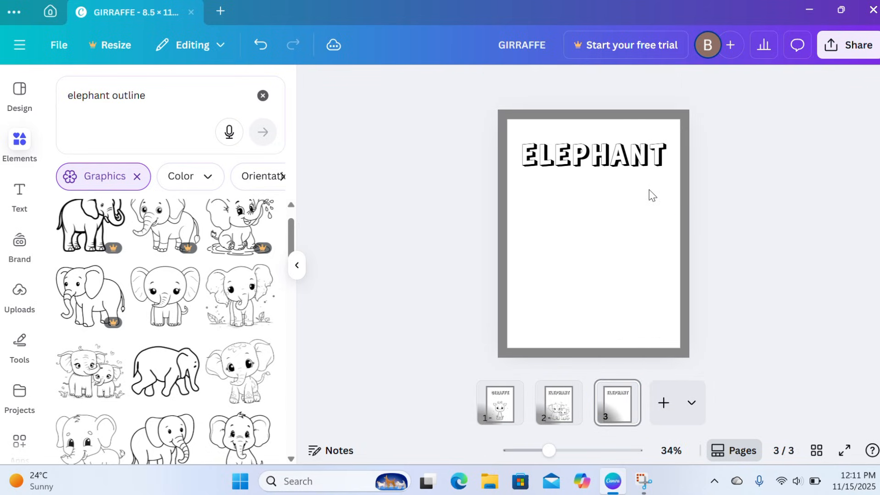
Search the elements for "DINOSAUR OUTLINE" and limit the results to graphics
click(263, 95)
click(151, 95)
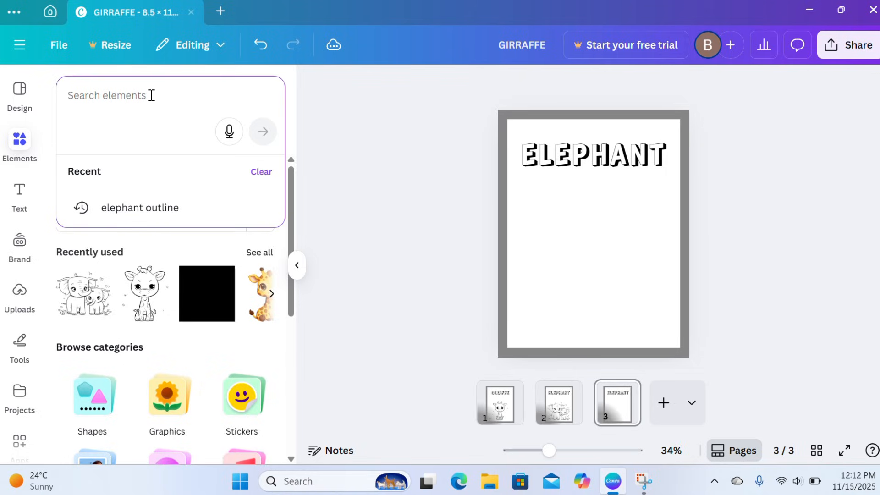
text(DINOSAUR OU)
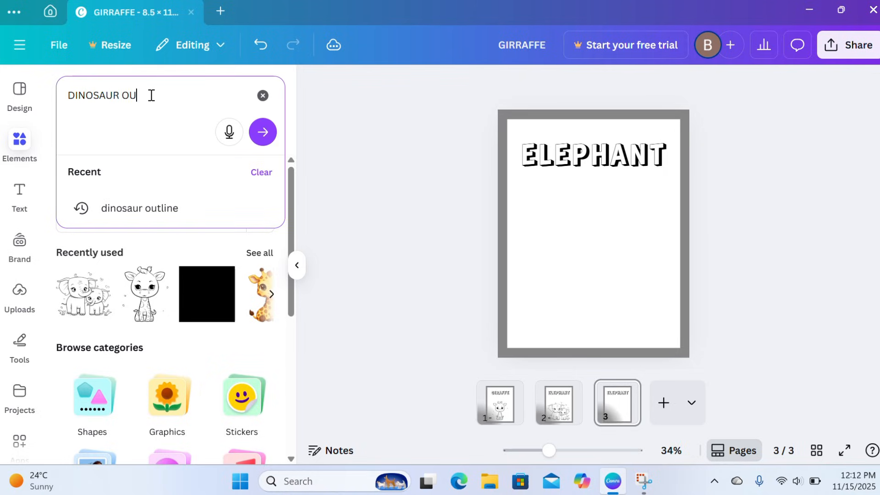
text(TLINE)
key(Return)
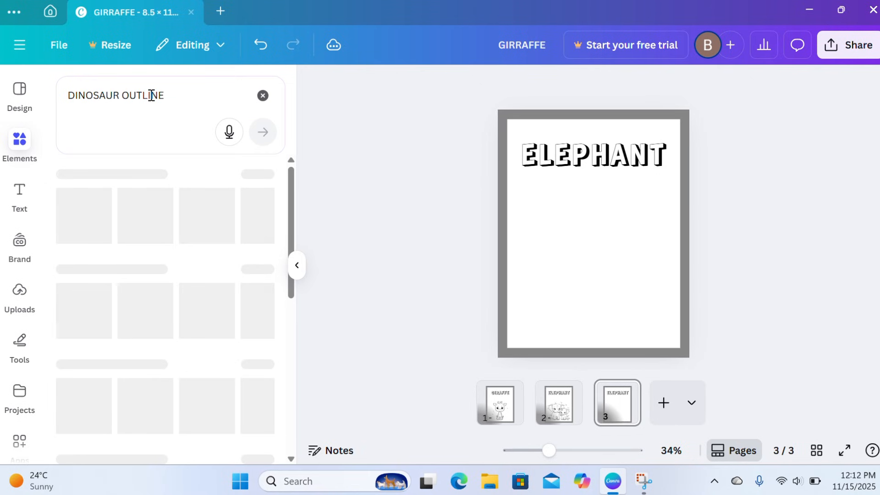
click(114, 177)
Add the outline graphic of the dinosaur sitting under an umbrella and enlarge it to fill the area below the heading
scroll(139, 312, down, 3)
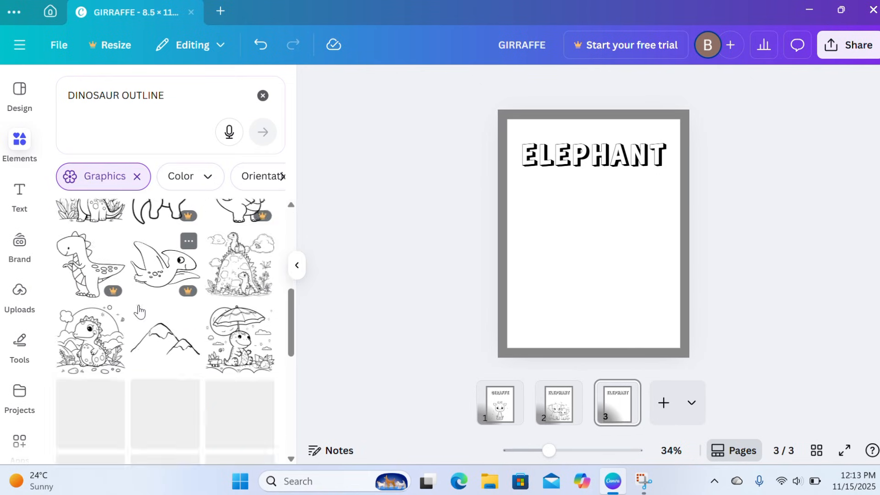
scroll(139, 311, down, 1)
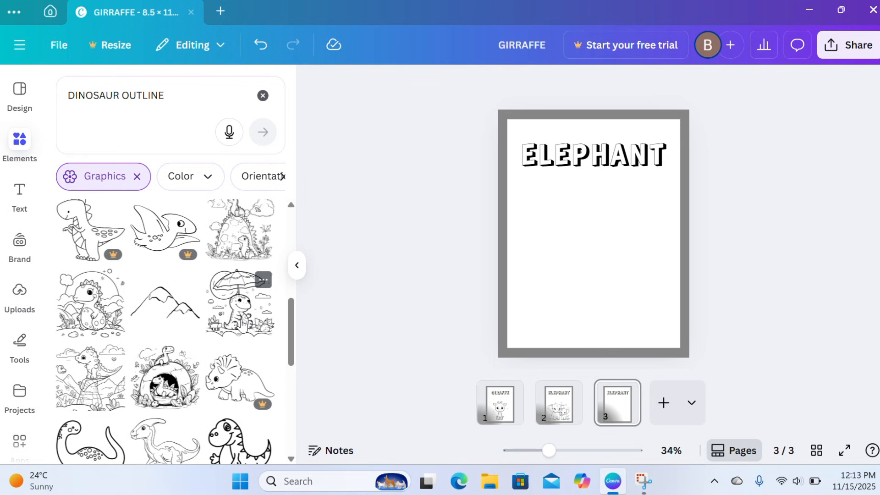
click(241, 319)
drag(552, 270, 518, 306)
drag(632, 305, 668, 339)
click(748, 326)
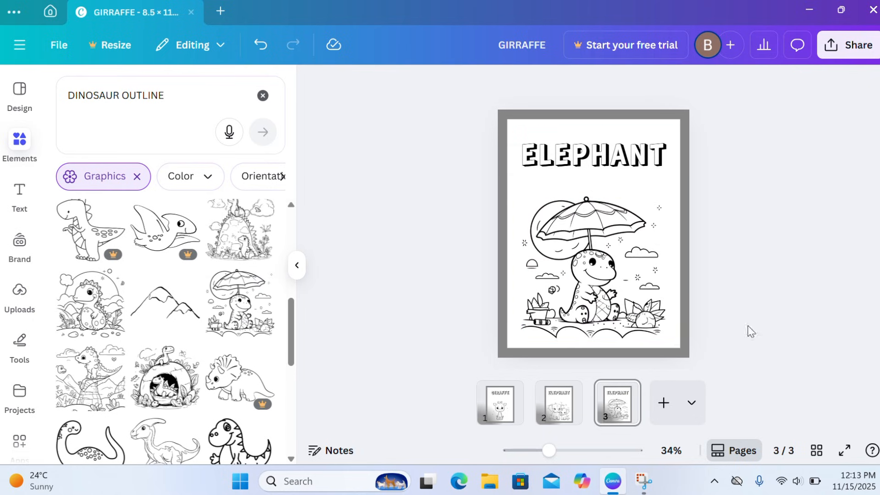
Change the heading on the third page to "DINOSAUR"
double_click(579, 154)
text(DINOSAUR)
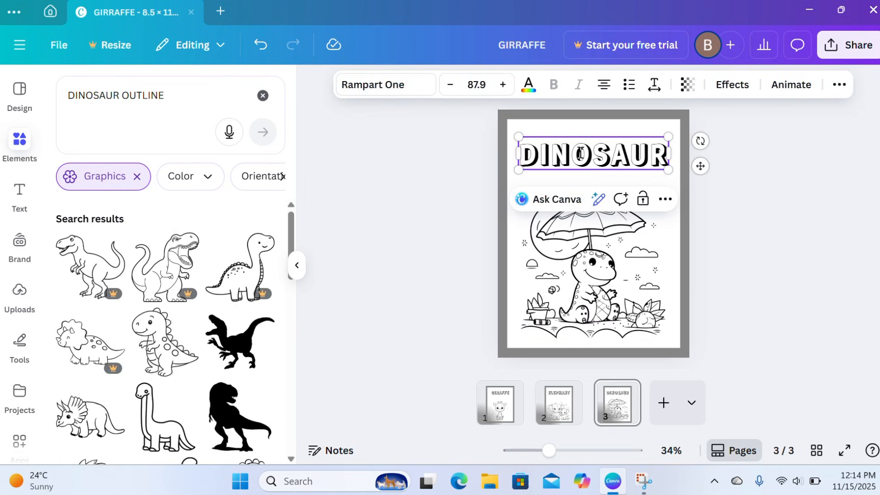
click(450, 200)
Duplicate the dinosaur page and delete the dinosaur drawing from the copy
click(622, 390)
click(666, 196)
click(628, 269)
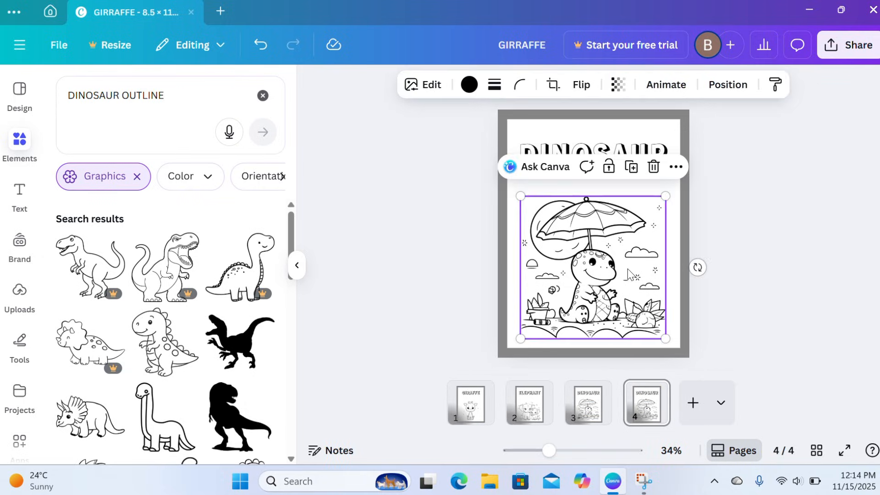
click(653, 166)
Clear the previous element search and search for "ZEBRA OUTLINE"
click(262, 95)
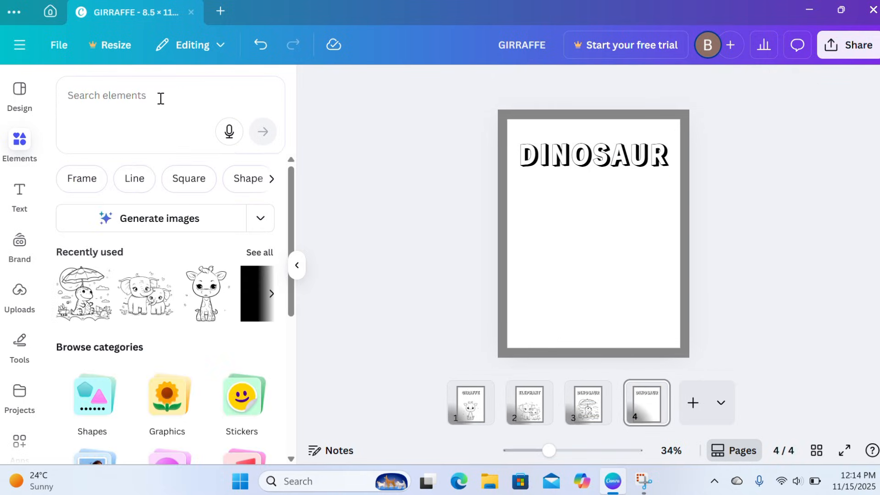
click(160, 98)
text(ZEBRA OUTLINE)
key(Return)
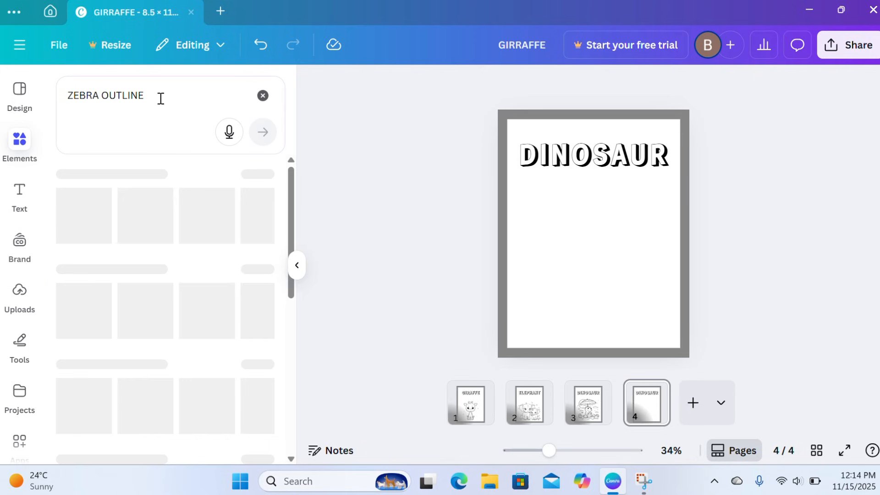
From the zebra graphics, add the outline drawing of the seated baby zebra and enlarge it to fill the area below the heading
click(114, 179)
scroll(158, 313, down, 5)
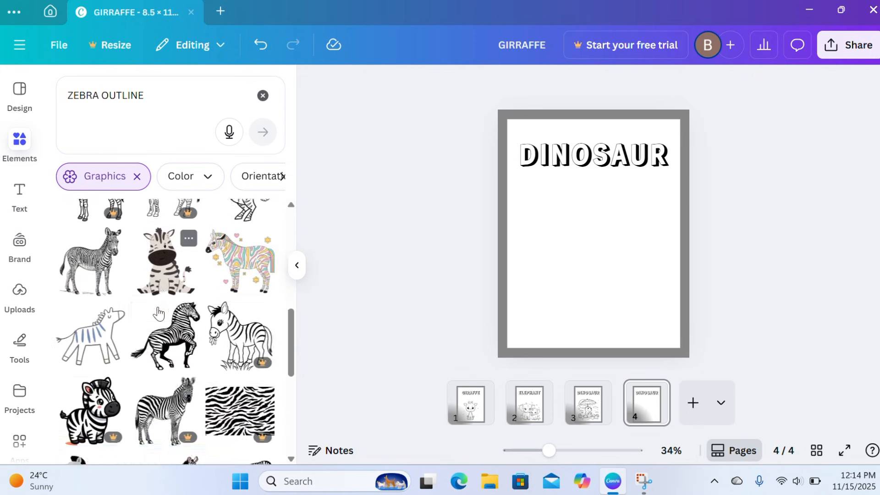
scroll(158, 313, down, 10)
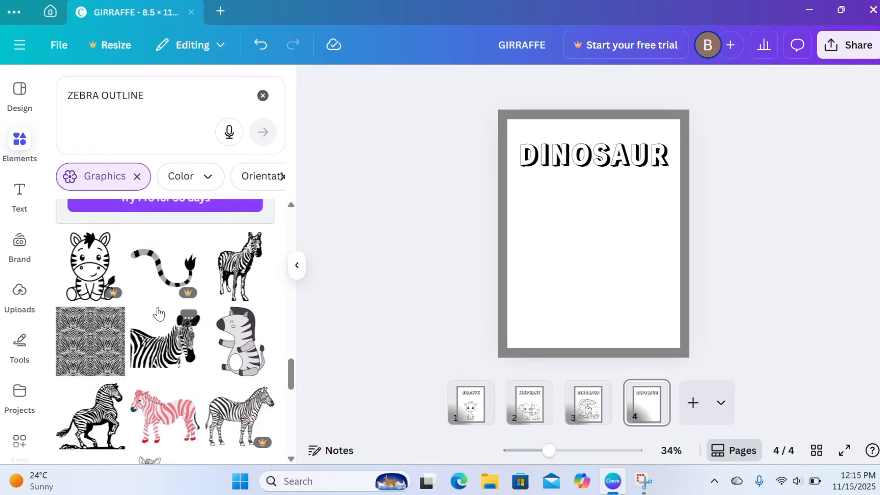
scroll(158, 313, up, 15)
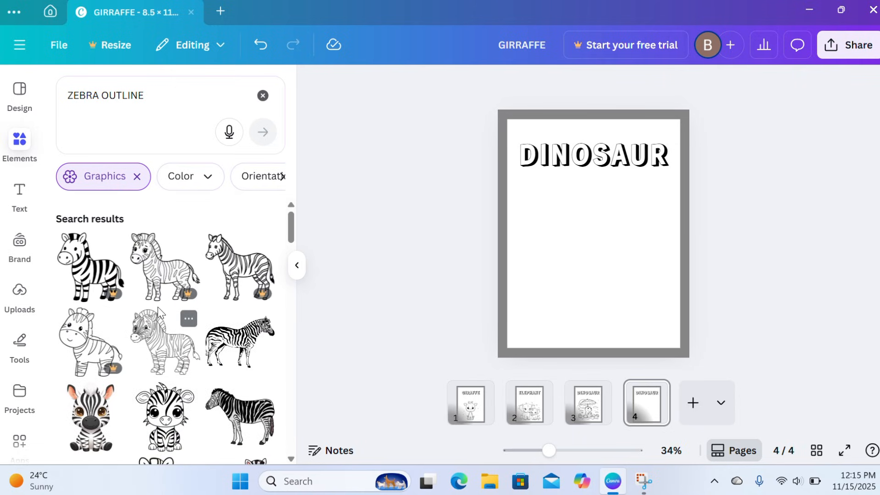
scroll(158, 312, down, 2)
click(165, 348)
drag(556, 280, 521, 320)
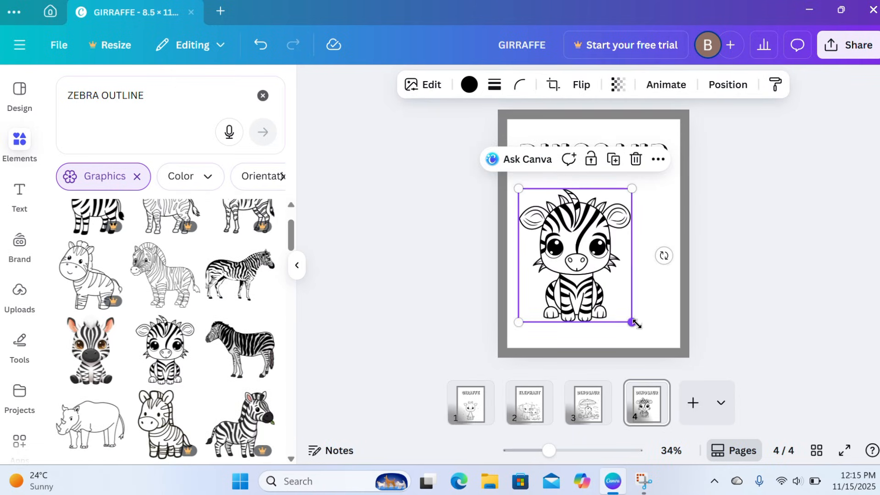
drag(634, 323, 655, 340)
click(477, 185)
Change the heading on the fourth page to "ZEBRA"
double_click(565, 161)
text(ZEBRA)
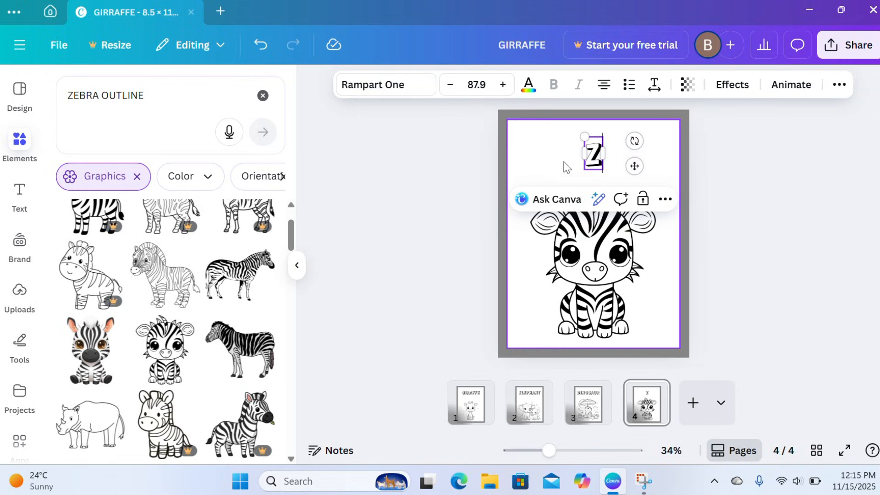
click(448, 210)
Duplicate the zebra page and delete the zebra drawing from the copy
click(655, 389)
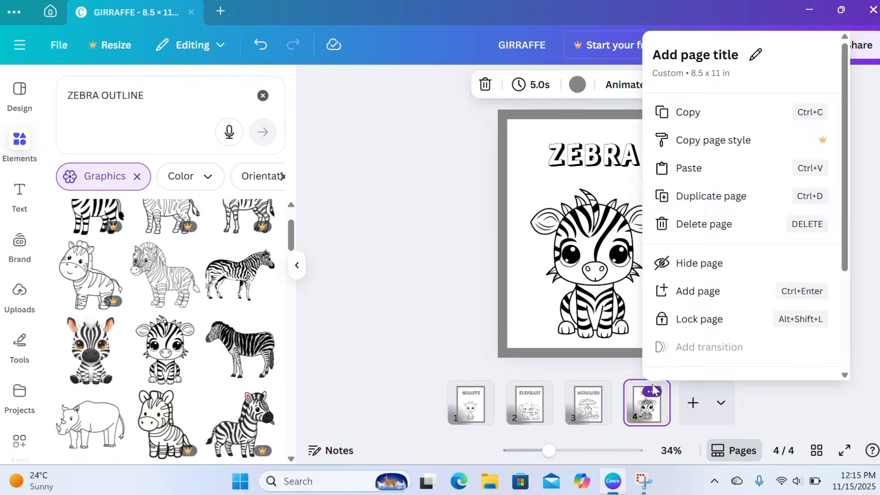
click(710, 196)
click(609, 247)
key(Delete)
Replace the element search with "LION OUTLINE" and limit the results to graphics
click(263, 96)
click(156, 102)
text(LION OUTLINE)
key(Return)
click(108, 185)
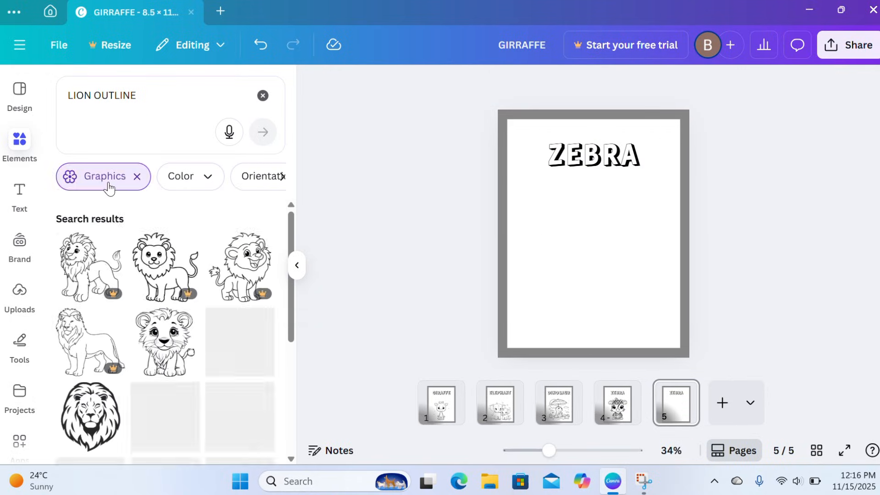
Add the outline drawing of the seated lion cub, enlarge it below the heading and centre it on the page
scroll(158, 324, down, 10)
scroll(159, 325, up, 7)
scroll(158, 325, up, 2)
click(159, 323)
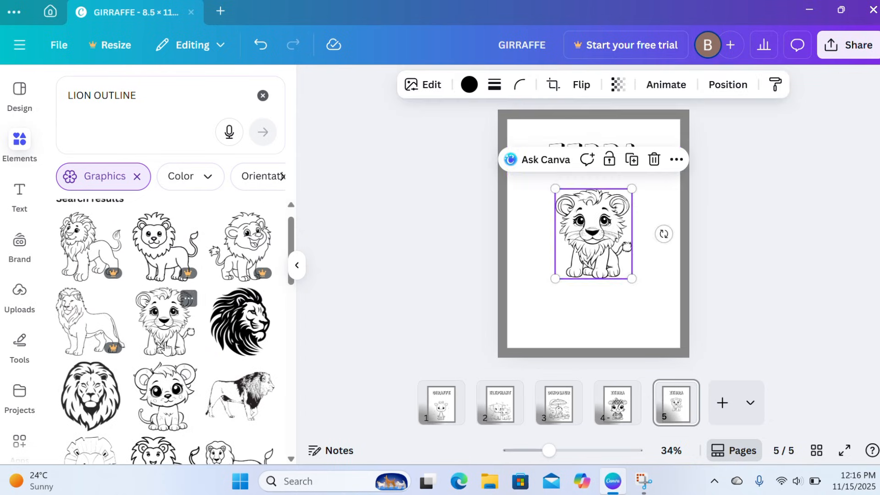
drag(595, 234, 555, 240)
drag(594, 286, 644, 342)
drag(584, 270, 598, 266)
Change the heading on the fifth page to "LION"
double_click(594, 156)
text(LION)
click(451, 212)
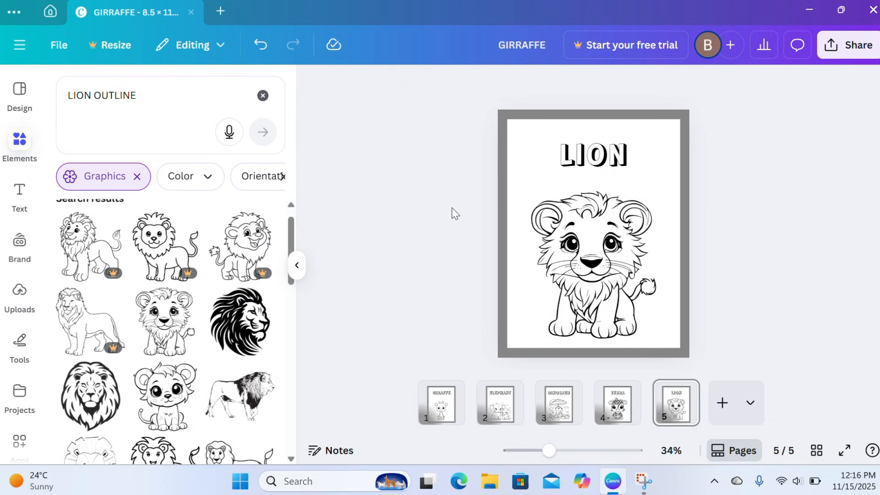
Clear the element search, duplicate the lion page and delete the lion drawing from the copy
click(262, 95)
click(684, 390)
click(730, 198)
click(596, 261)
key(Delete)
Search the elements for "CAT OUTLINE" and limit the results to graphics
click(146, 94)
text(CAT OUTLINE)
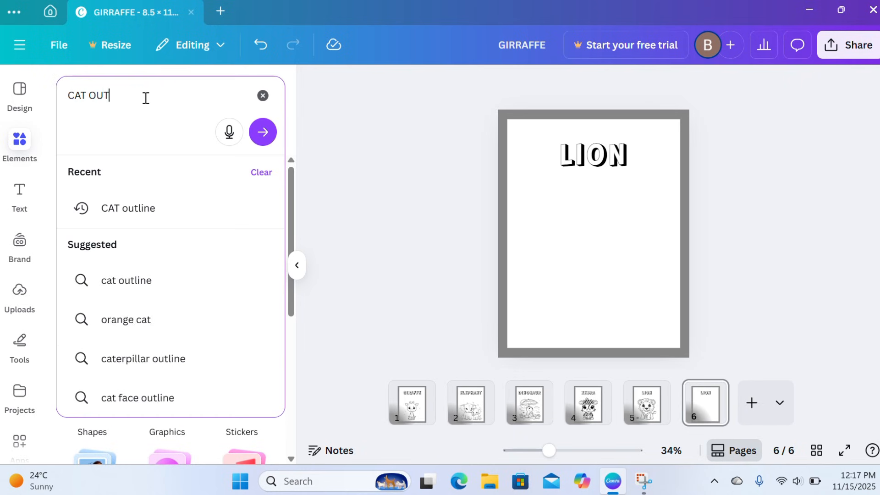
key(Return)
click(108, 178)
Add the outline drawing of the seated cat with its small cub and enlarge it to fill the area below the heading
scroll(157, 342, down, 3)
scroll(157, 341, down, 4)
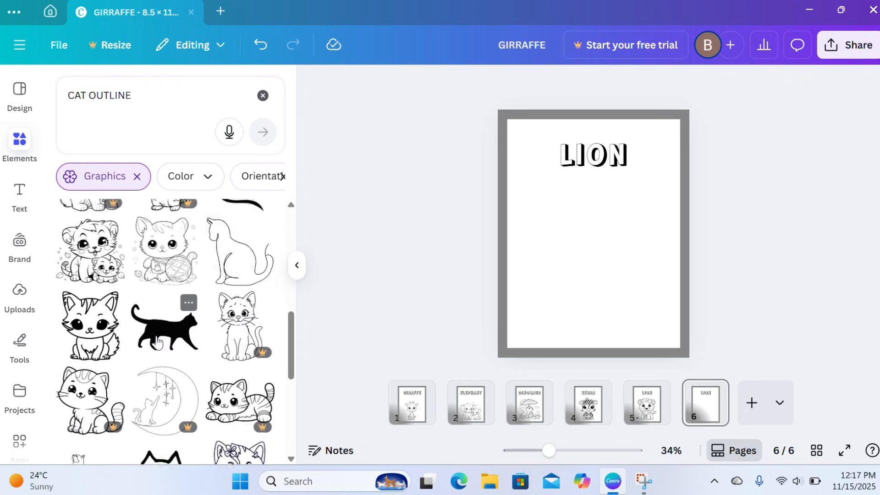
scroll(157, 338, up, 1)
click(97, 317)
drag(554, 271, 517, 305)
drag(634, 306, 667, 339)
Change the heading on the sixth page to "CAT"
double_click(594, 154)
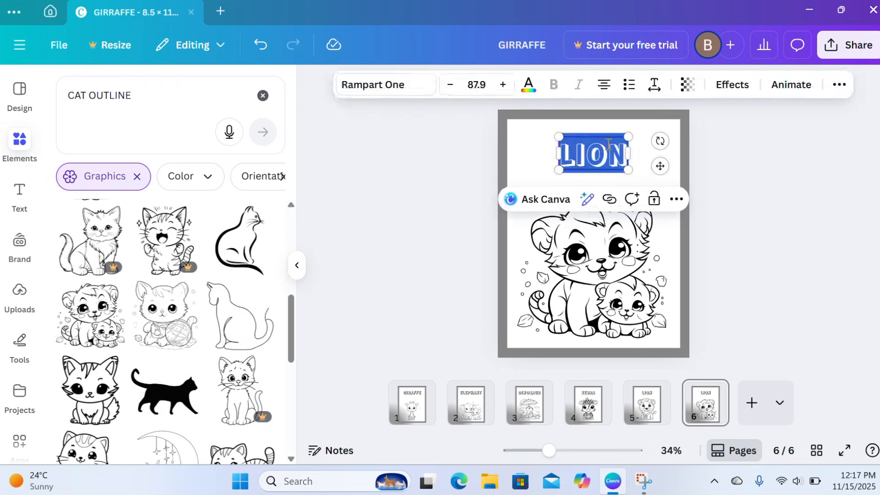
text(CAT)
click(451, 213)
Clear the element search, duplicate the cat page and delete the cat drawing from the copy
click(262, 95)
click(718, 390)
click(729, 197)
click(591, 261)
key(Delete)
Search the elements for "BEAR OUTLINE" and limit the results to graphics
click(127, 94)
text(BEAR)
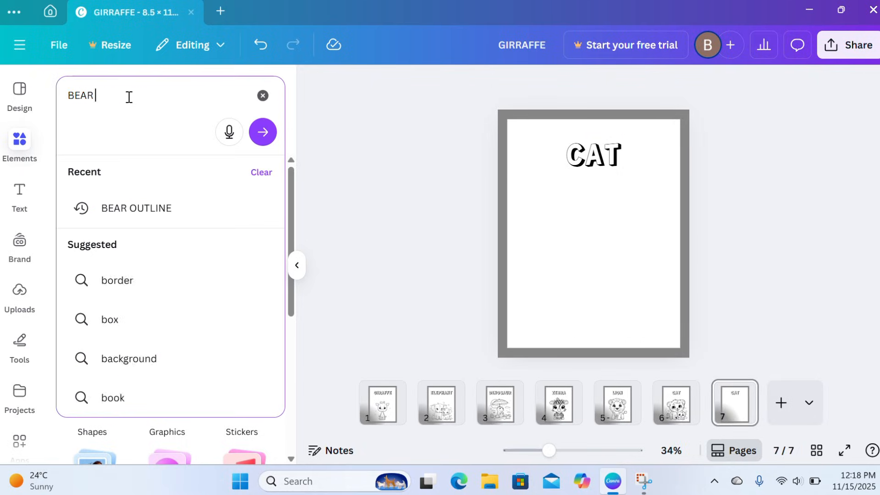
text( OUTLINE)
key(Return)
click(108, 174)
Add the outline drawing of the bear in a landscape, enlarge it below the heading and change the heading to "BEAR"
scroll(158, 327, down, 3)
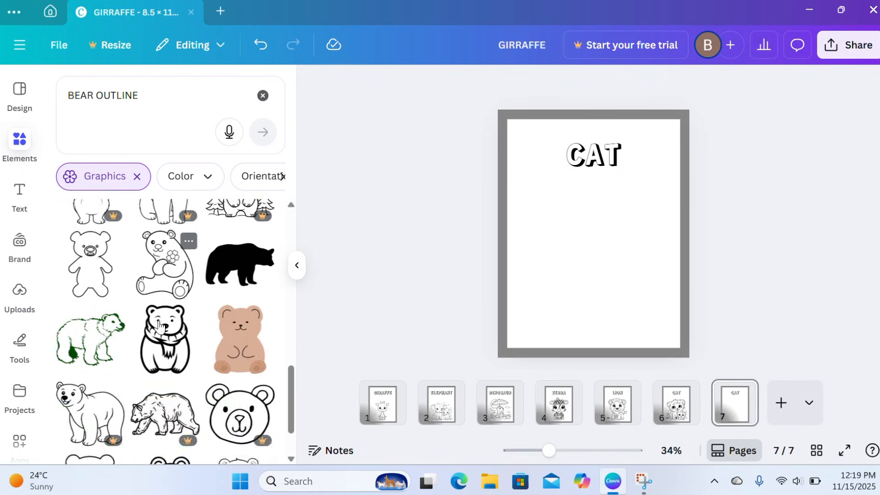
scroll(160, 320, up, 3)
click(165, 300)
drag(629, 274, 669, 343)
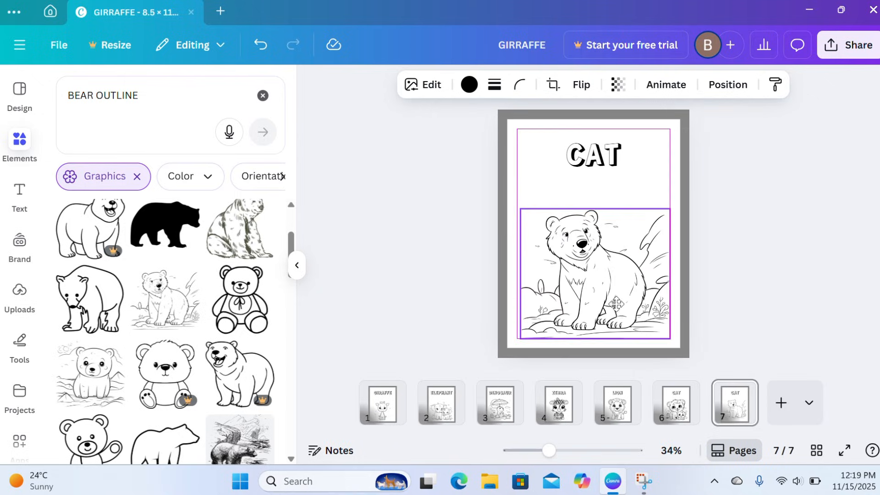
double_click(600, 152)
text(BEAR)
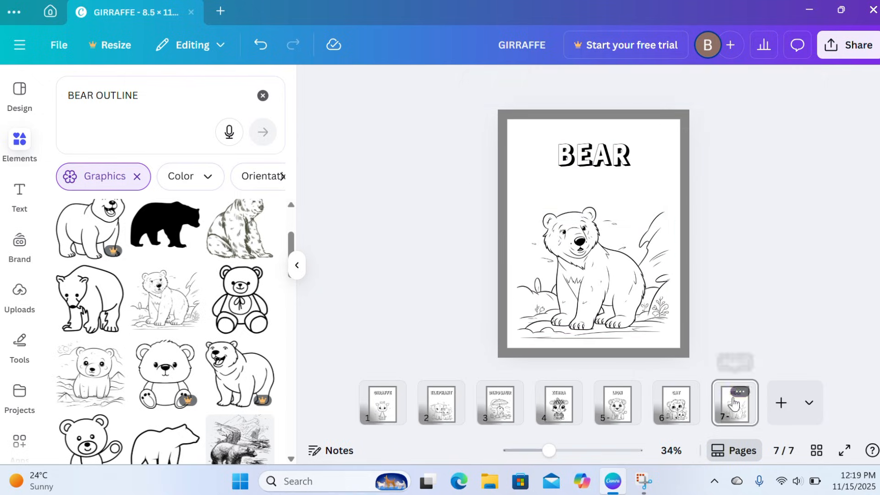
Duplicate the bear page and delete the bear drawing from the copy
click(745, 392)
click(761, 193)
click(595, 270)
key(Delete)
Replace the element search with "DEER OUTLINE" and limit the results to graphics
click(262, 95)
click(176, 93)
text(DEER OUTLINE)
key(Return)
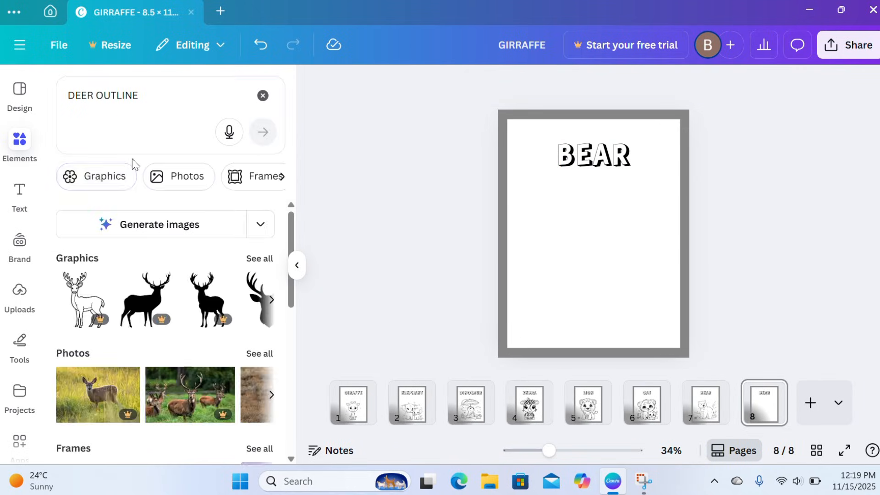
click(108, 175)
Add the outline drawing of the spotted cartoon deer, enlarge it below the heading and centre it on the page
scroll(165, 345, down, 10)
scroll(165, 344, up, 8)
click(90, 344)
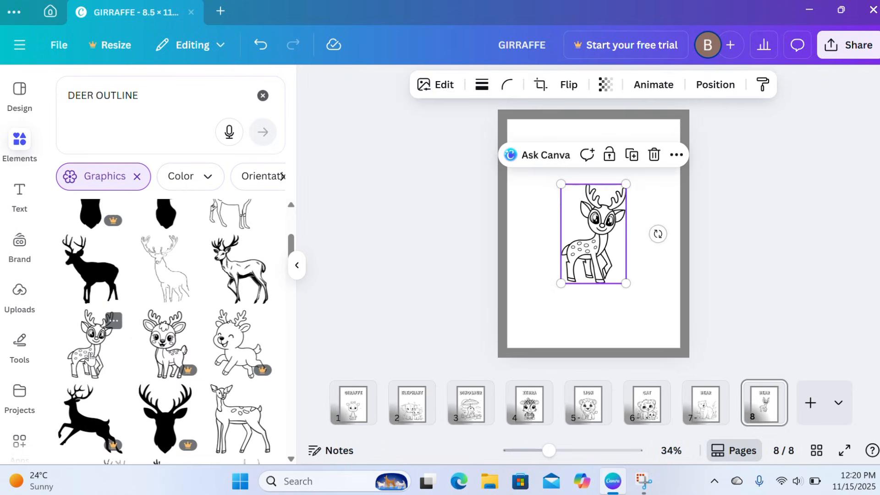
drag(562, 283, 514, 328)
drag(575, 270, 593, 270)
click(466, 244)
Change the heading on the eighth page to "DEER"
double_click(617, 150)
text(DEER)
click(459, 256)
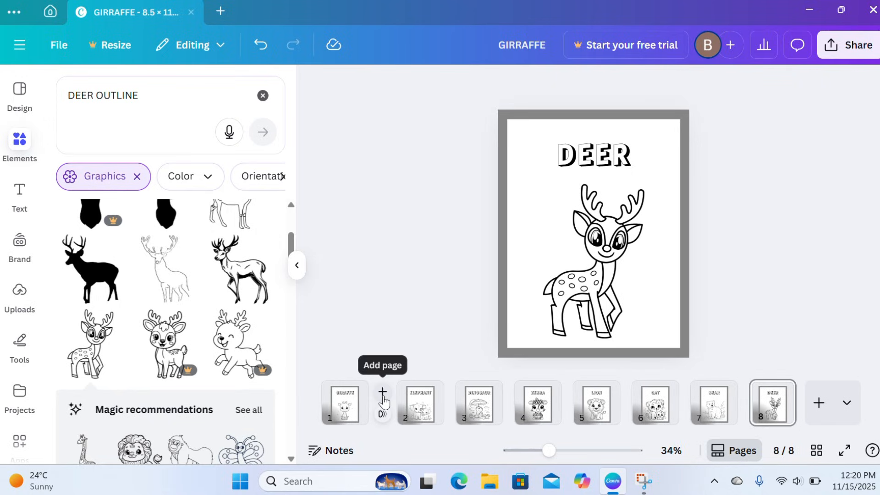
Add a blank page after the giraffe page, move it to the front of the document and set its background to white
click(383, 391)
drag(407, 404, 341, 398)
click(567, 262)
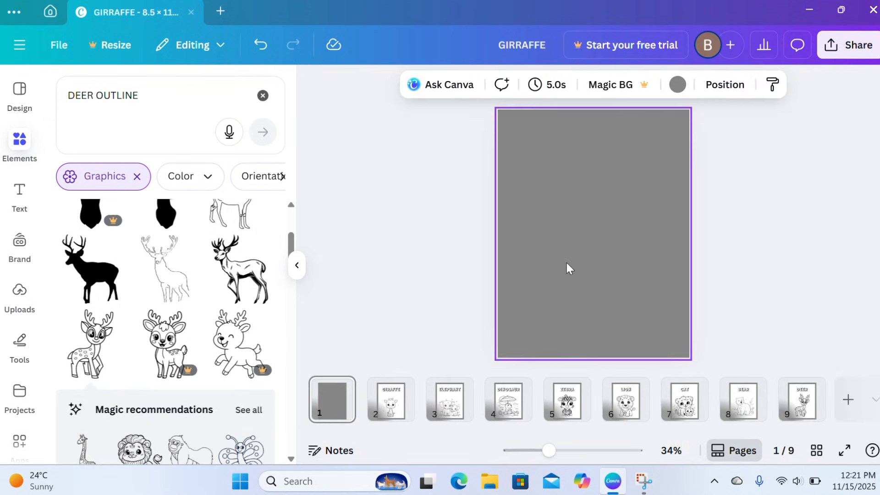
click(677, 84)
click(166, 187)
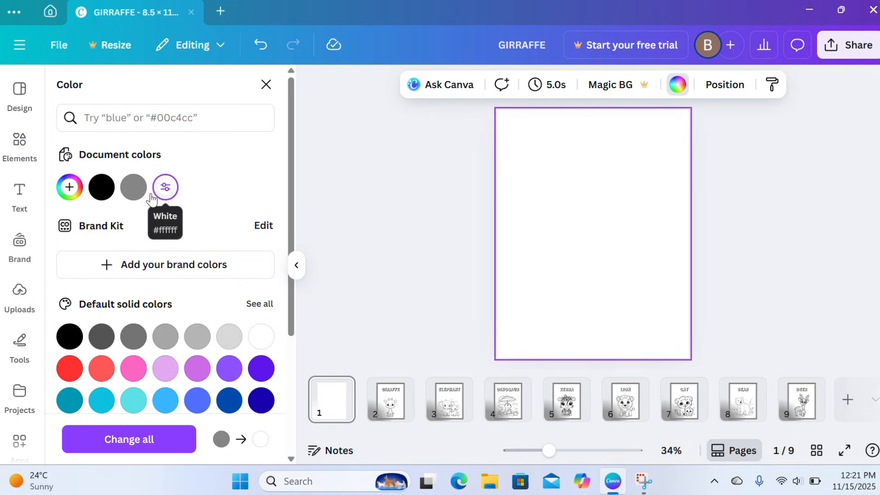
Add a heading text reading "COLORING BOOK" to the first page
click(20, 190)
click(160, 317)
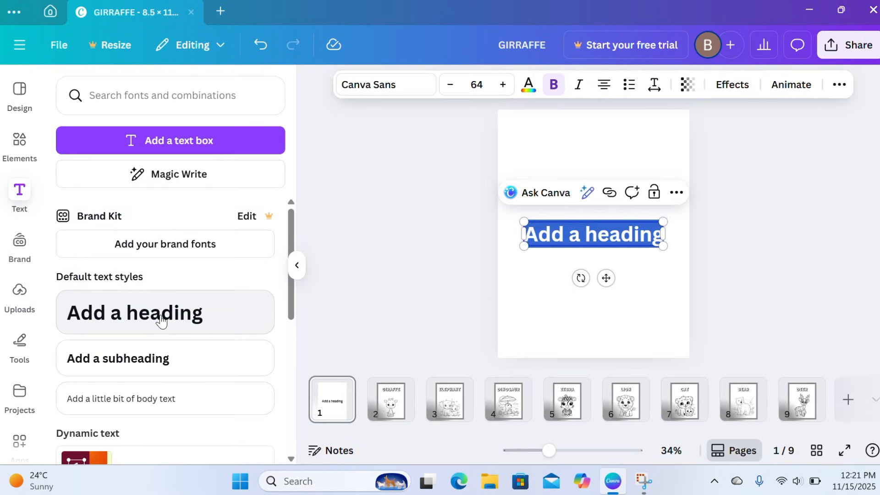
text(C)
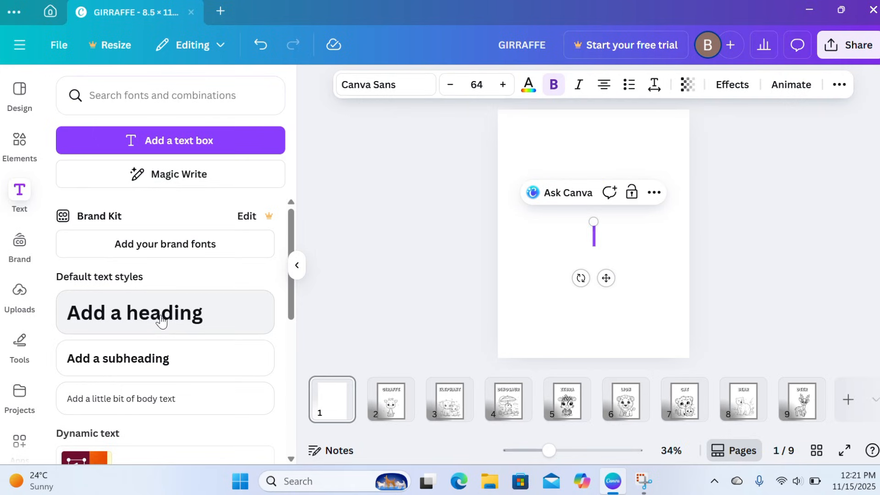
key(Caps_Lock)
text(COLL)
key(BackSpace)
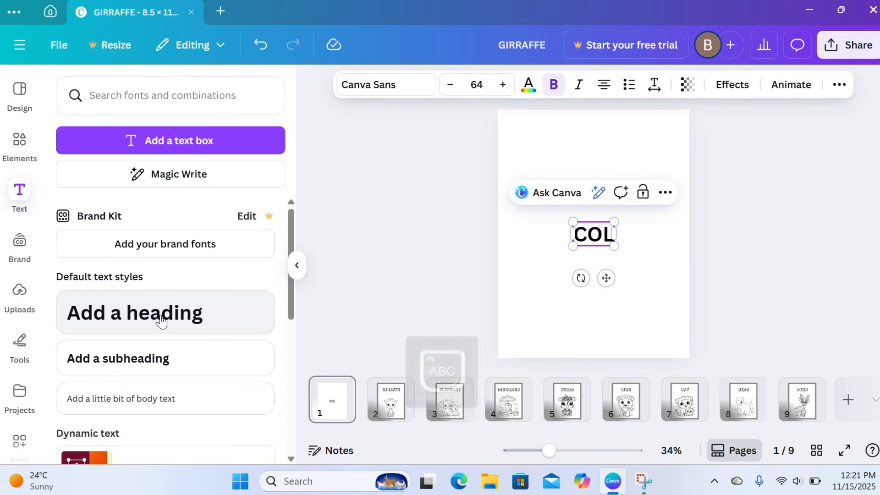
text(ORING BOO)
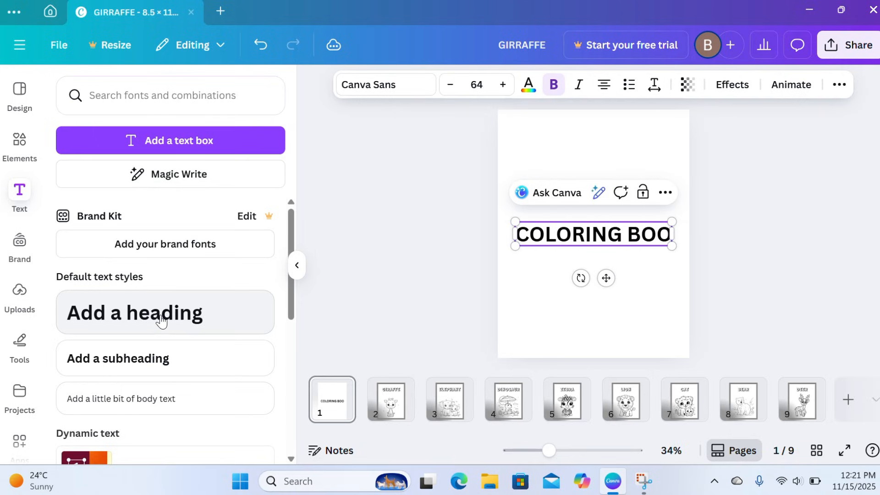
text(K)
key(Escape)
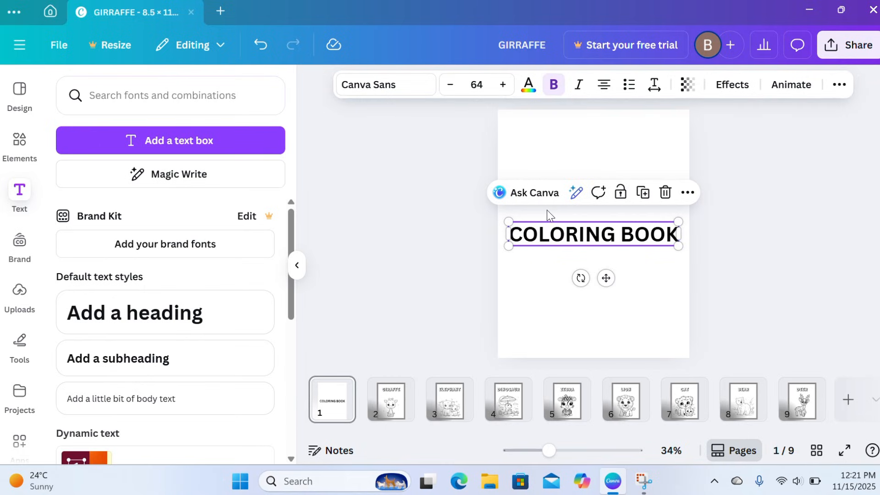
Set the cover heading's font to Rampart One, move it near the top of the page and shrink it to about size 52.8
click(398, 87)
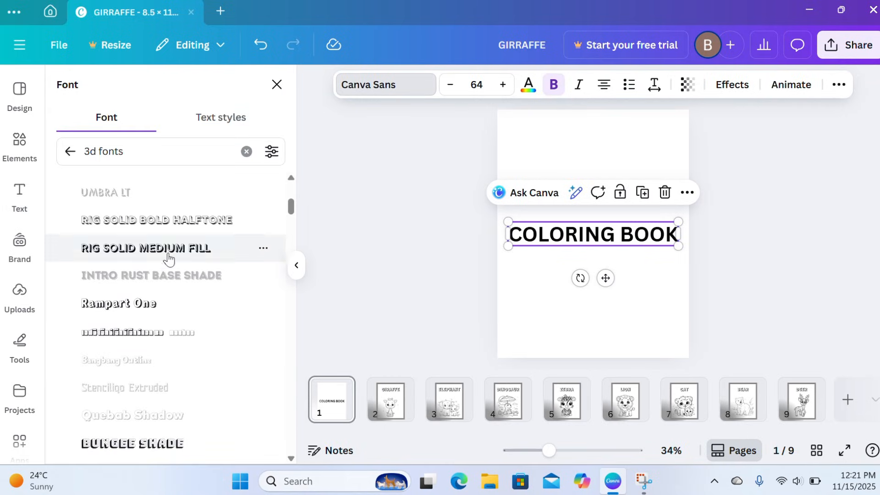
click(147, 310)
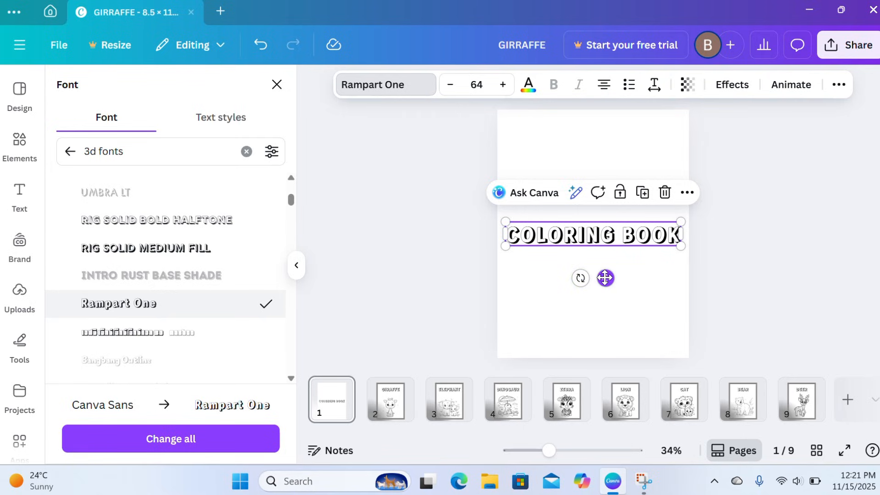
drag(604, 278, 605, 197)
drag(510, 129, 536, 133)
drag(623, 103, 613, 105)
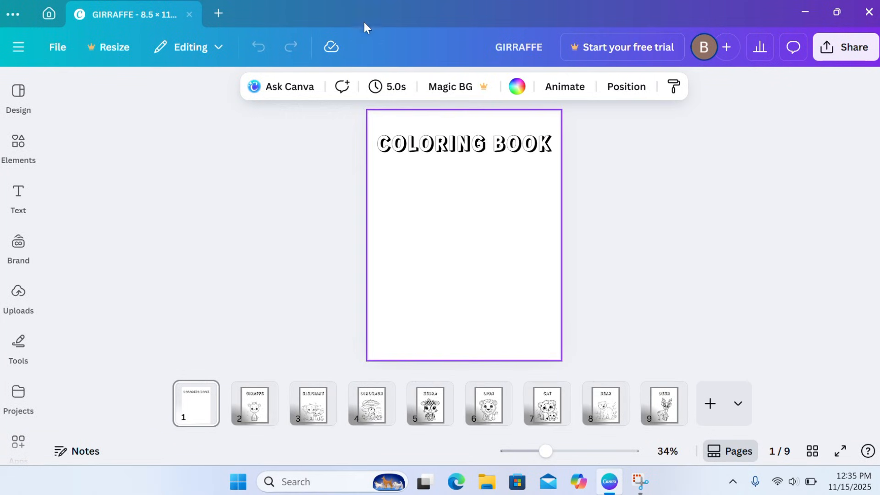
Search the elements for "koala bear", limit the results to graphics and add the koala sleeping on a branch to the cover
click(18, 142)
click(174, 99)
text(ko)
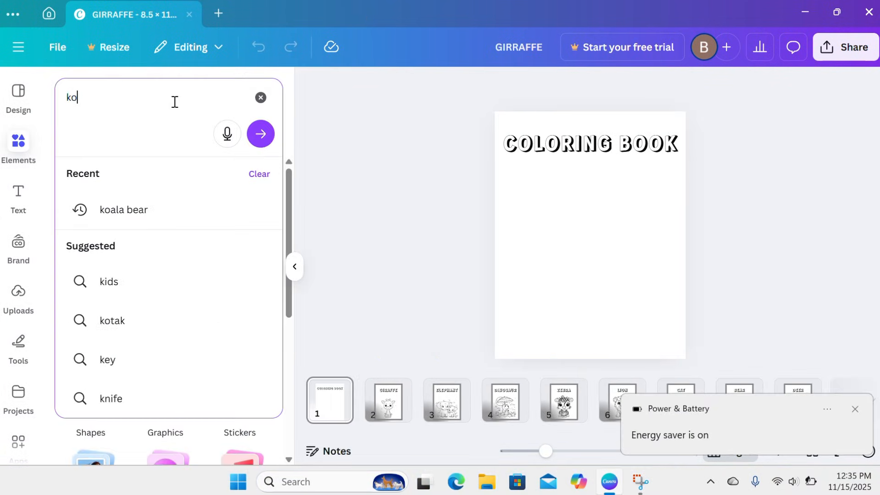
text(ala bear)
key(Return)
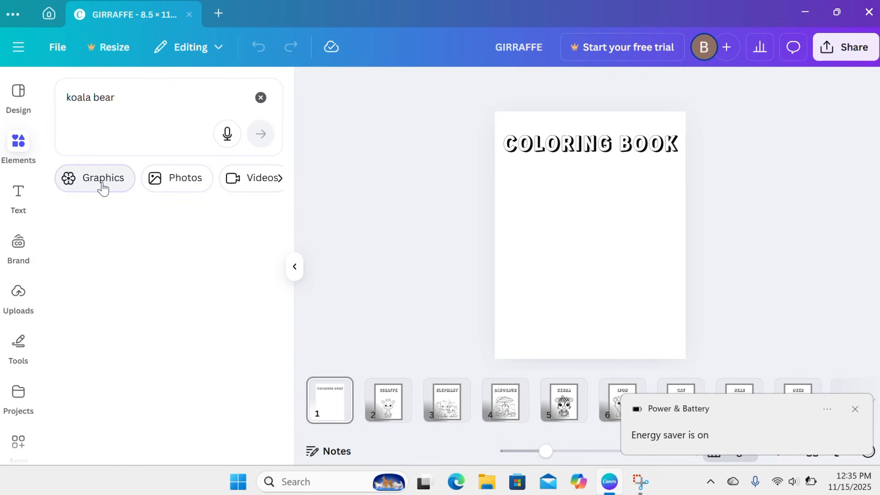
click(102, 183)
scroll(91, 284, down, 3)
click(89, 311)
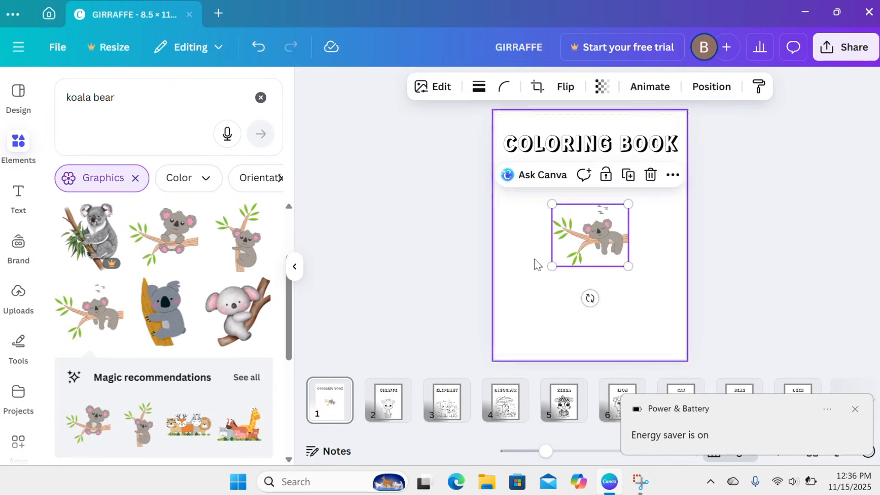
Lower and shrink the "COLORING BOOK" heading, and move the koala graphic to the cover's upper-right corner over the heading's end
drag(581, 139, 583, 164)
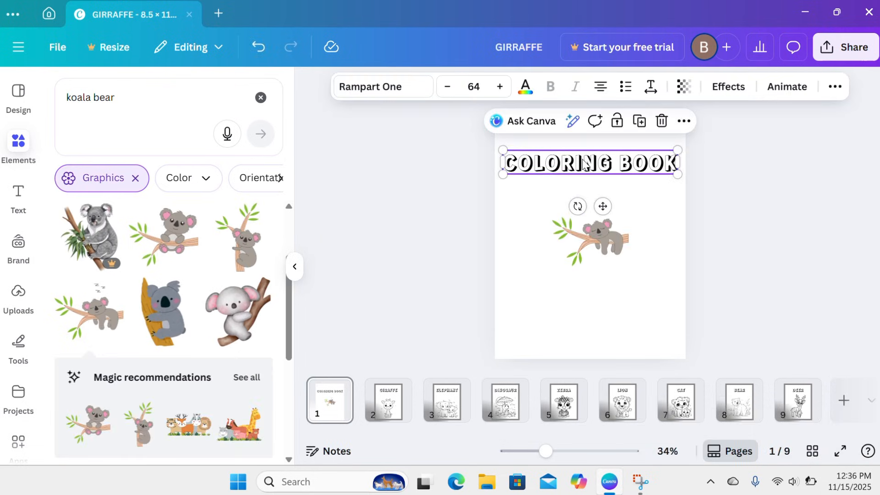
drag(502, 148, 516, 152)
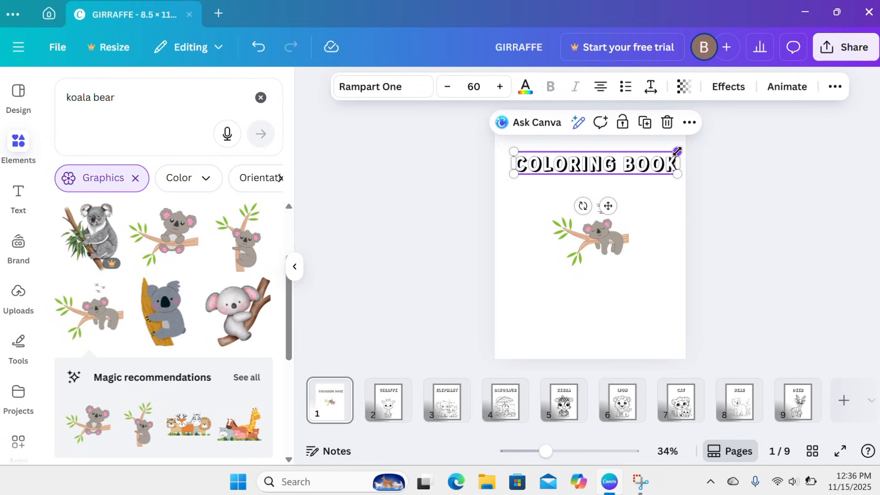
drag(677, 151, 664, 154)
drag(614, 236, 666, 143)
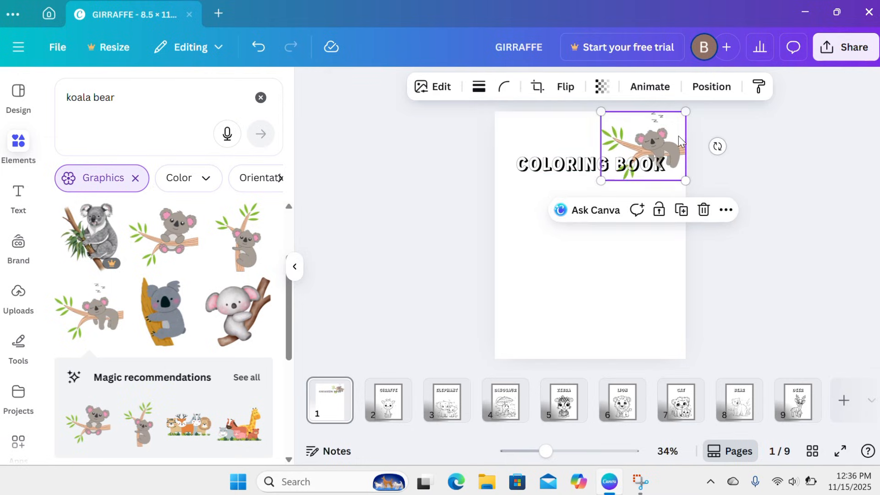
Search the elements for "giraffe", limit the results to graphics and place the coloured sitting giraffe in the cover's lower-left area
click(626, 283)
click(261, 97)
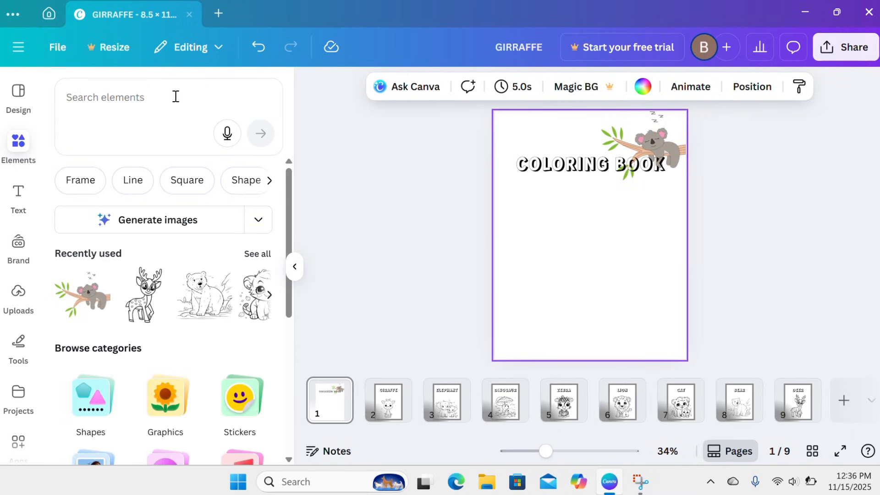
text(giraffe)
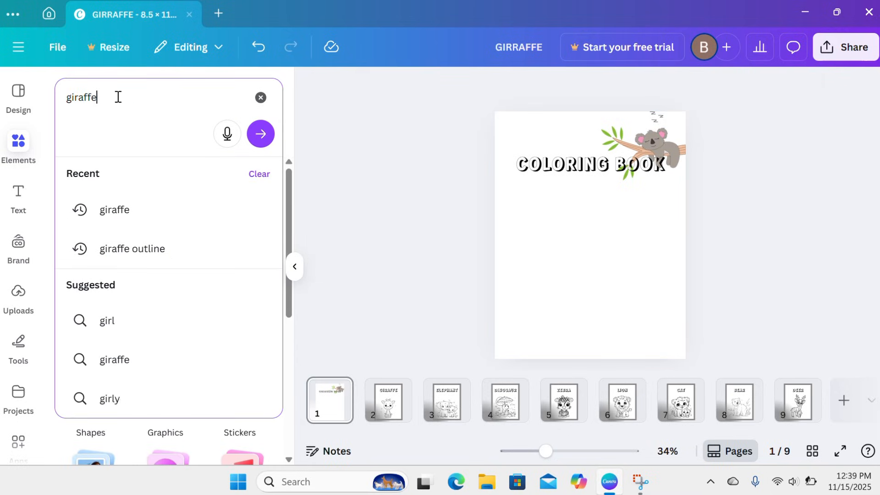
click(120, 208)
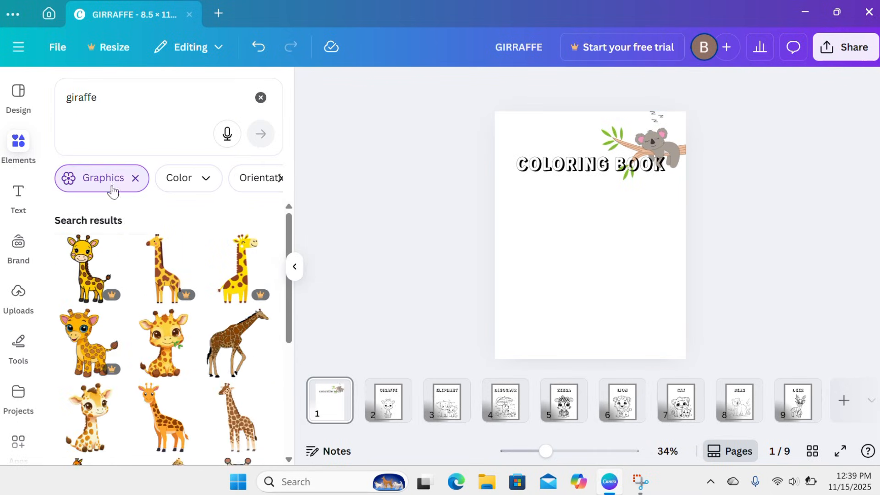
scroll(151, 275, down, 1)
click(163, 295)
drag(664, 128, 614, 219)
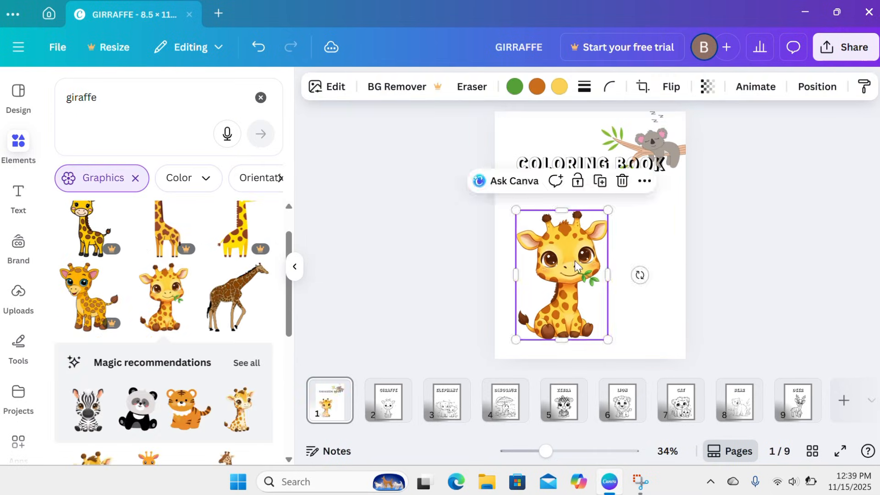
Search for "giraffe outline" graphics and place the sitting outline giraffe beside the coloured one in the cover's lower-right area
click(260, 97)
text(giraffe outline)
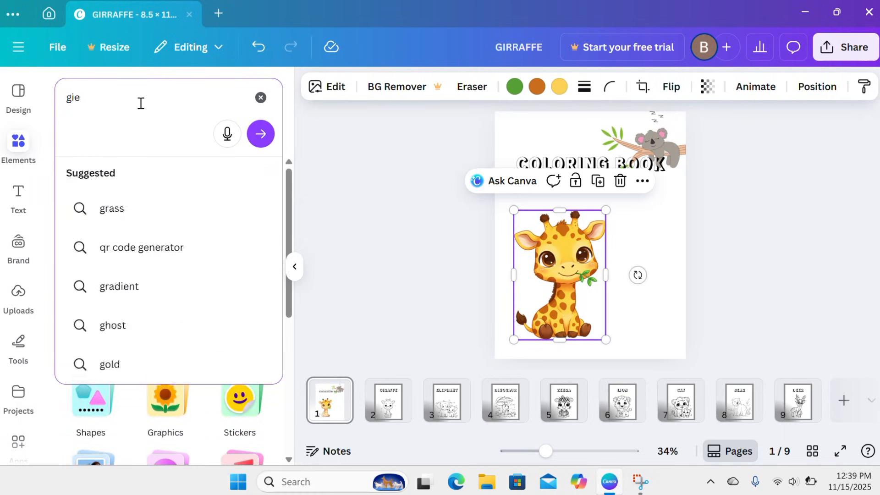
key(Return)
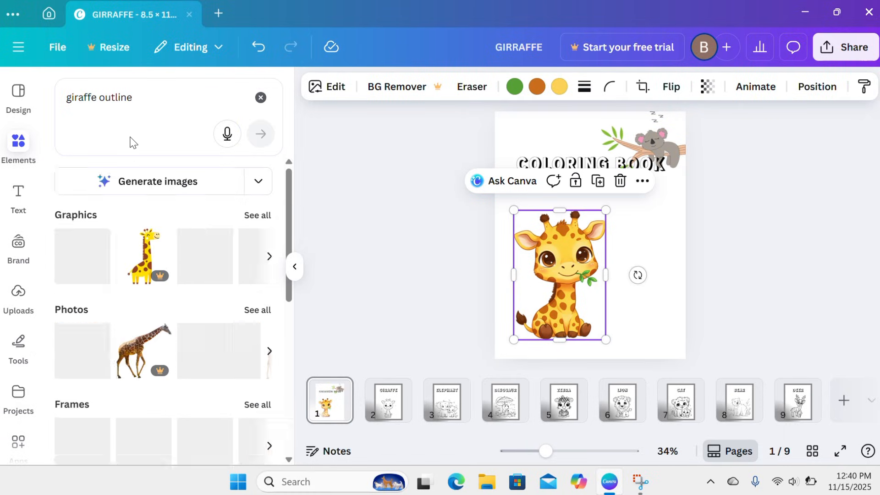
click(112, 182)
scroll(229, 339, down, 1)
click(239, 370)
drag(624, 273, 669, 314)
Shrink the coloured giraffe to about 3.5 × 5 in so it sits clear beside the outline giraffe
click(549, 272)
drag(606, 210, 595, 228)
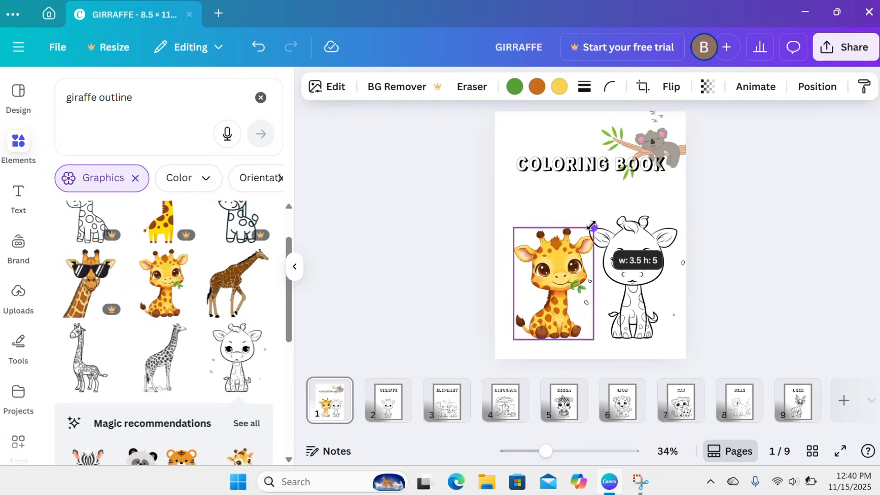
click(597, 231)
click(524, 198)
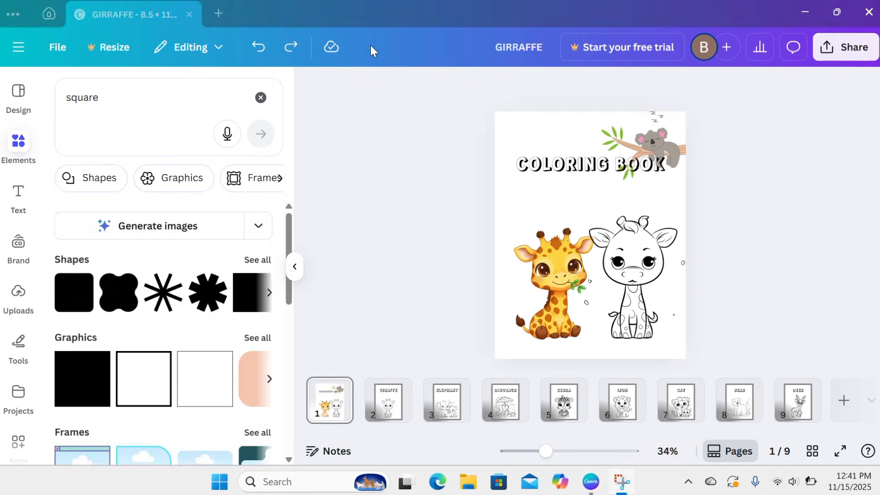
Set the cover page's background colour to grey
click(527, 138)
click(642, 87)
click(132, 188)
click(263, 86)
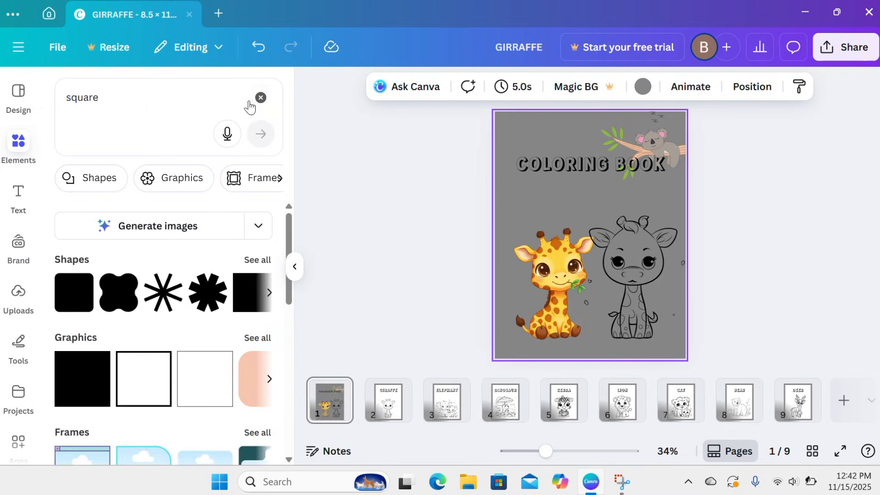
Add a square shape to the cover and stretch it over the page, leaving an even grey border on all sides
click(248, 302)
drag(591, 251, 678, 351)
drag(591, 122, 591, 120)
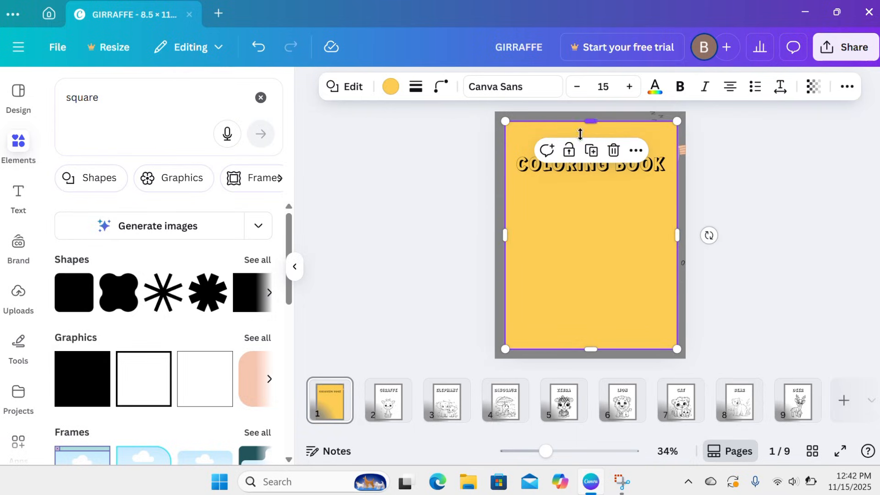
click(424, 277)
click(561, 274)
mouse_move(561, 274)
mouse_down()
mouse_move(555, 269)
mouse_move(560, 275)
mouse_up()
Fill the cover's square with white and move it behind the heading and animal graphics
click(390, 86)
click(226, 188)
click(847, 86)
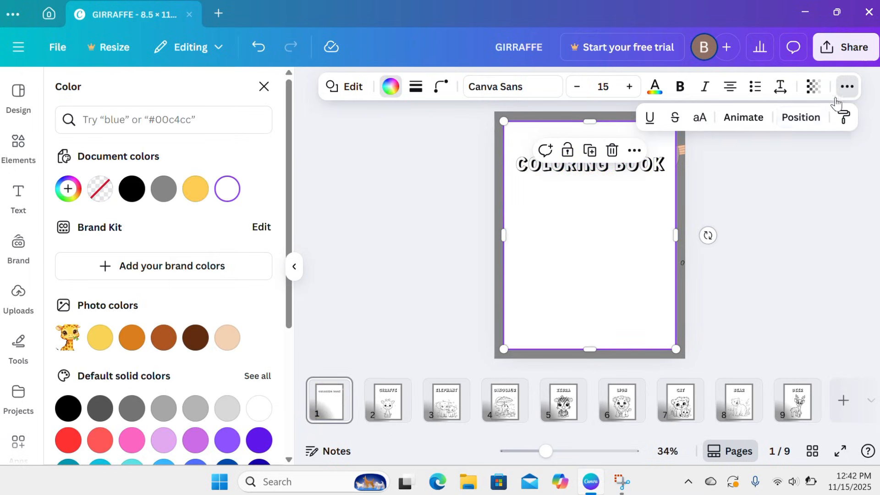
click(800, 117)
drag(238, 263, 198, 386)
click(394, 298)
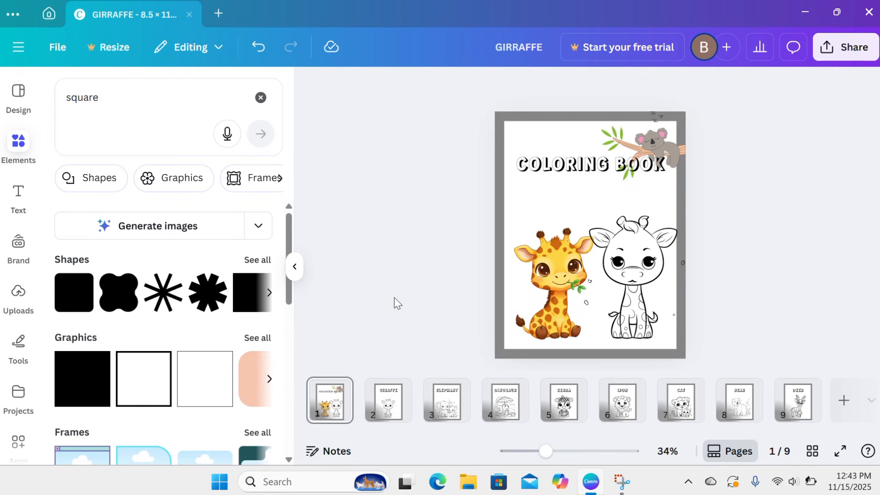
Check all pages in the grid overview and download pages 1–9 as PDF Print
click(811, 451)
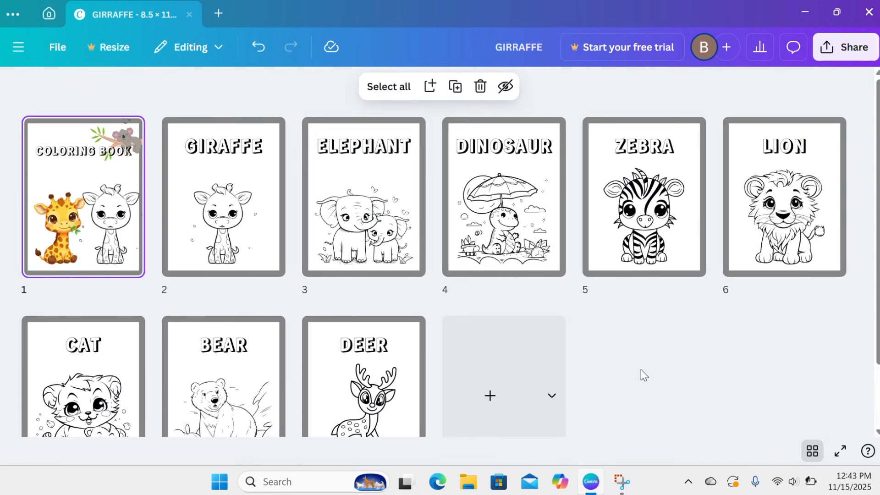
click(811, 451)
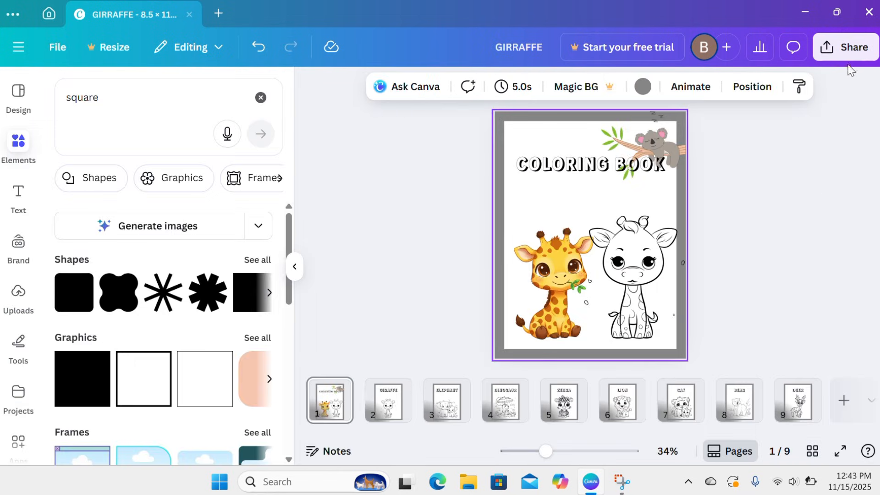
click(845, 47)
click(630, 341)
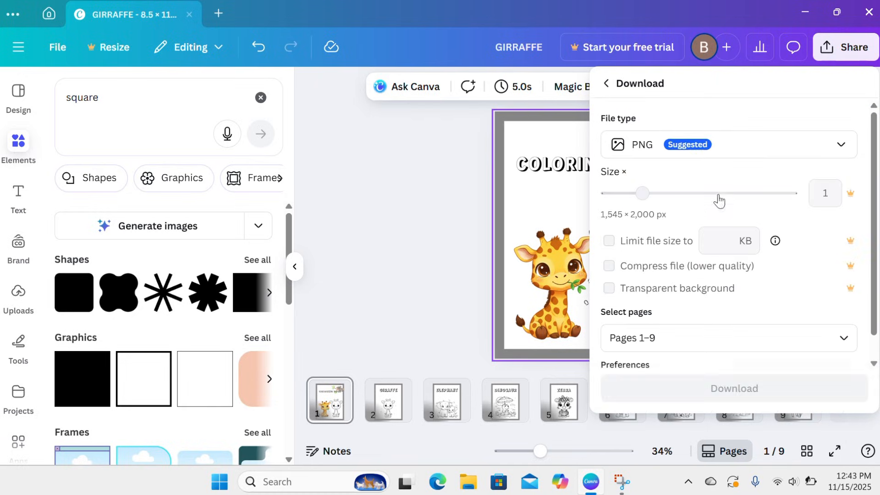
click(740, 151)
click(639, 274)
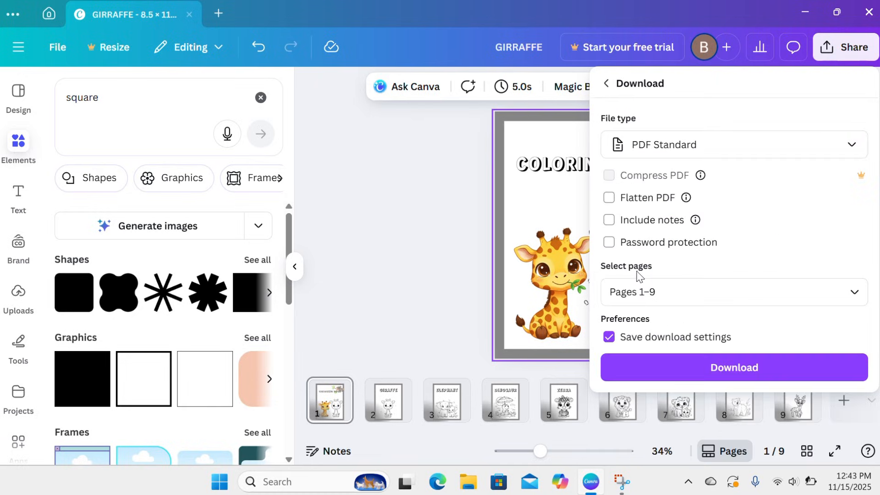
click(645, 156)
click(653, 309)
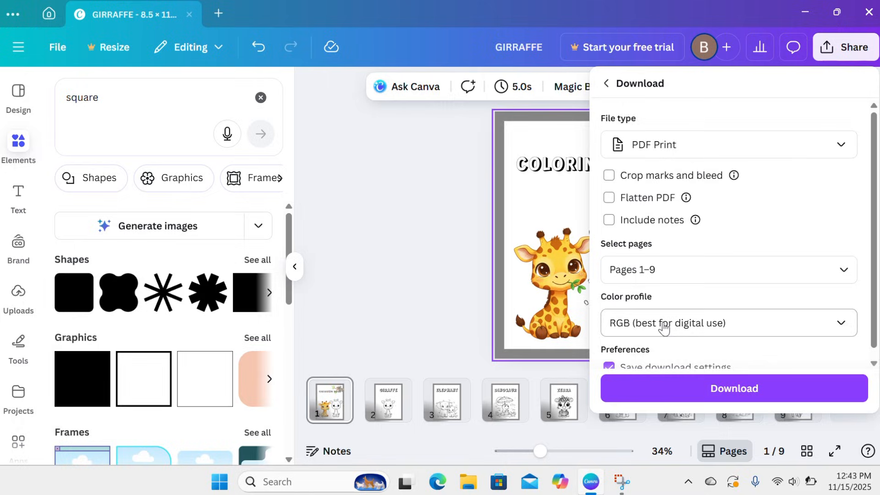
click(653, 391)
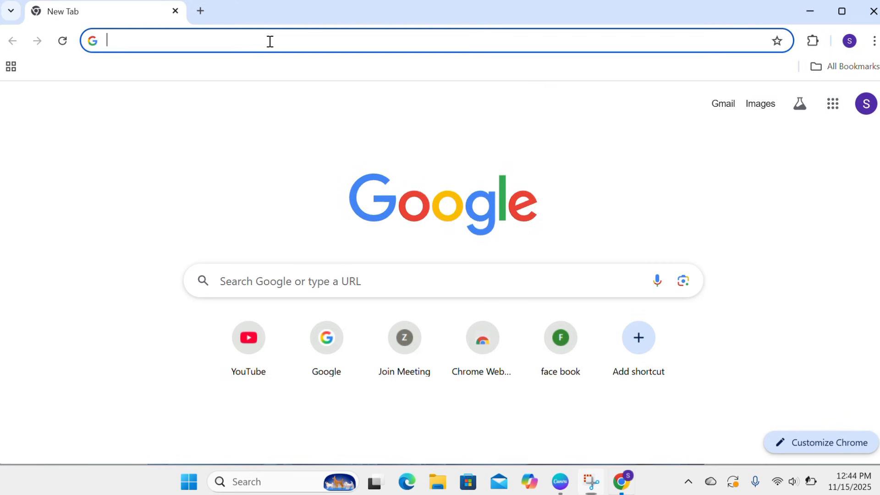
Switch to Chrome, open the Heyzine flipbook site and upload the colouring book PDF for conversion
text(h)
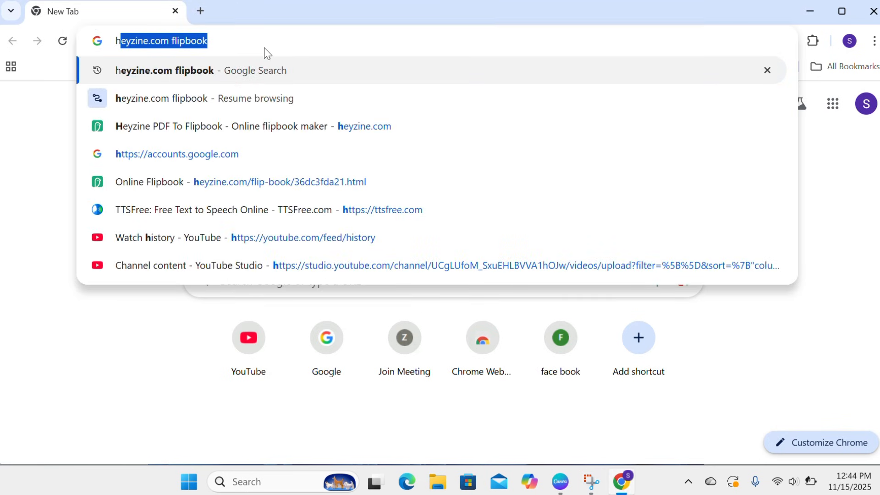
click(163, 76)
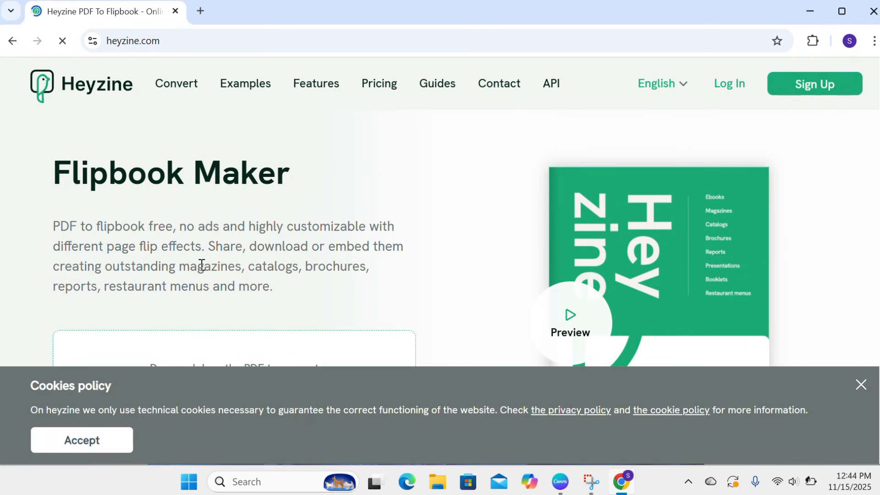
scroll(202, 266, down, 3)
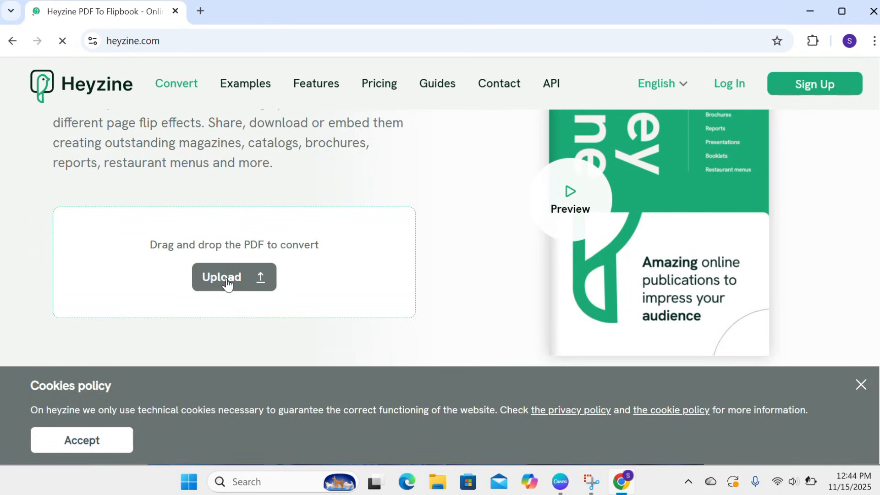
click(228, 279)
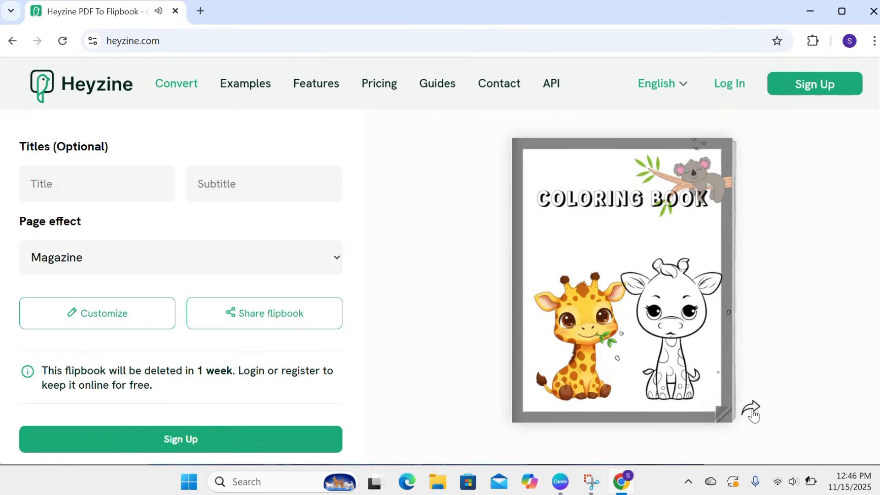
Page through the flipbook preview from the cover to the last spread and back to the cover
click(724, 413)
click(859, 412)
click(864, 411)
click(864, 411)
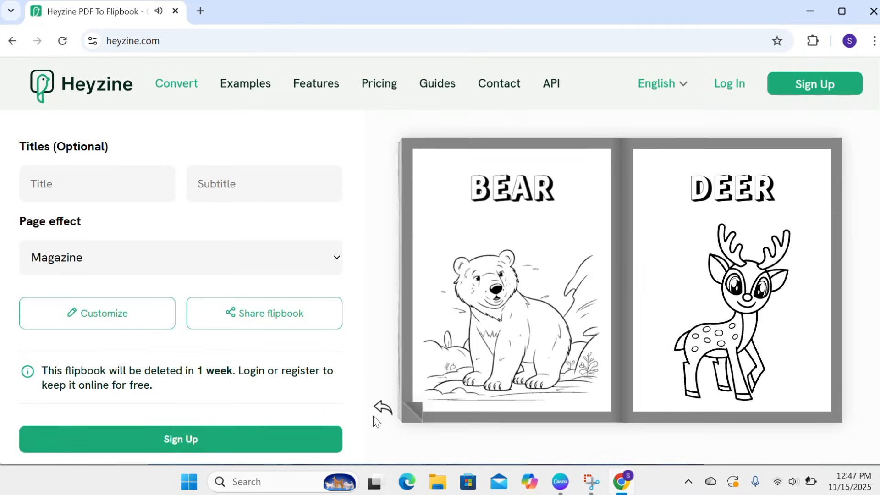
click(376, 411)
click(376, 412)
click(376, 411)
click(378, 415)
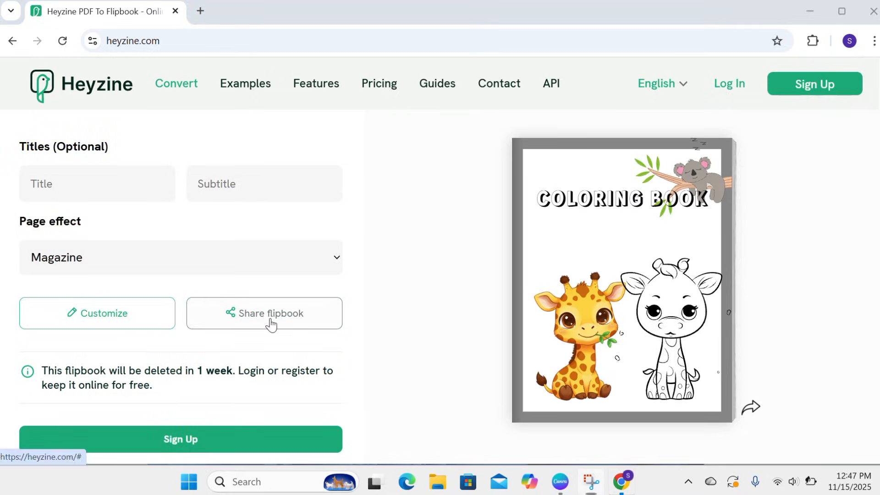
Copy the flipbook's reader link from its sharing options and open it in a new browser tab
click(271, 325)
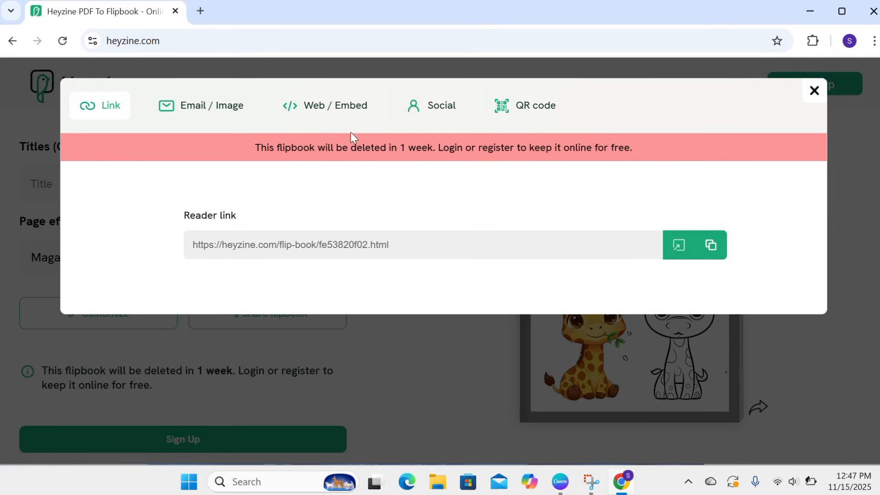
click(200, 11)
text(https://heyzine.com/flip-book/fe53820f02.html)
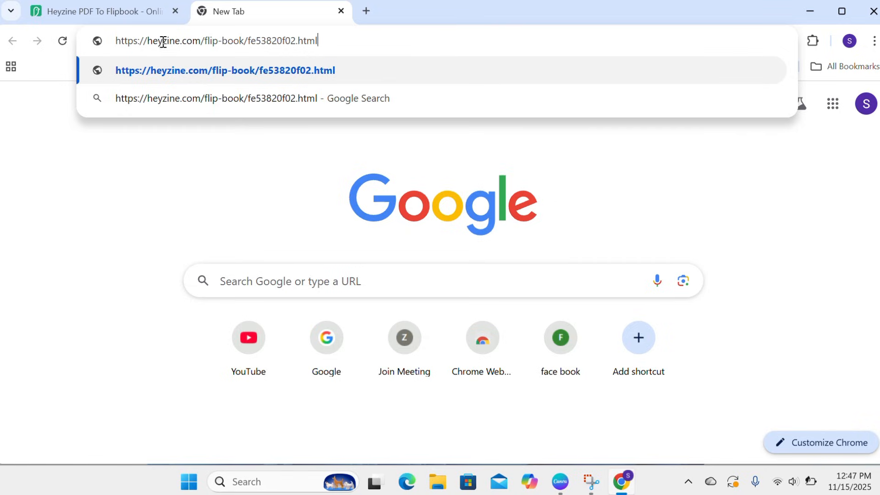
key(Return)
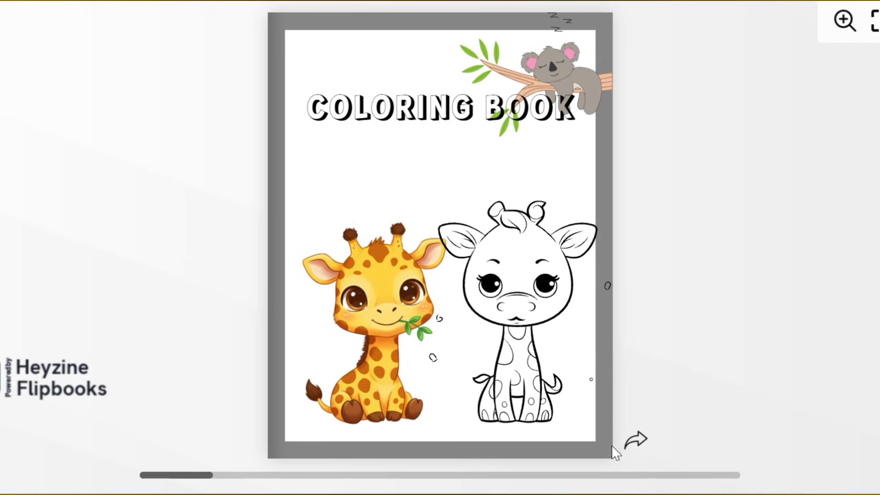
Examine every spread of the shared flipbook from cover to end, and return to the cover
click(635, 442)
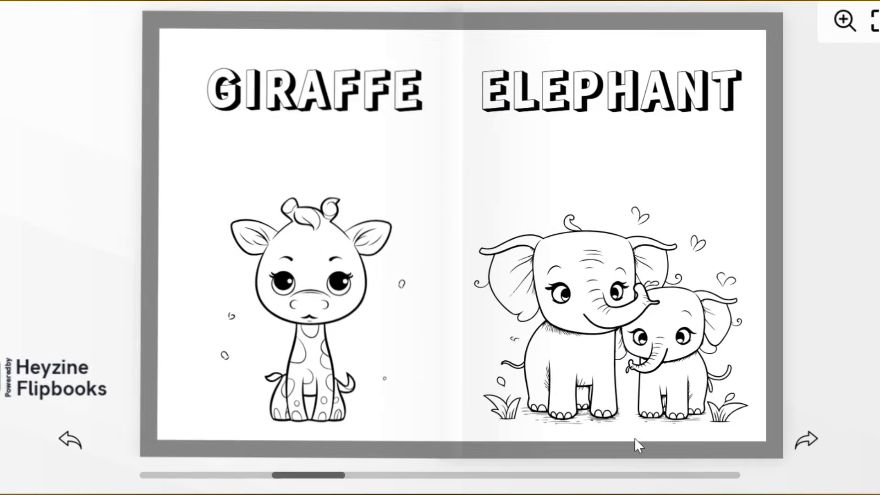
click(812, 444)
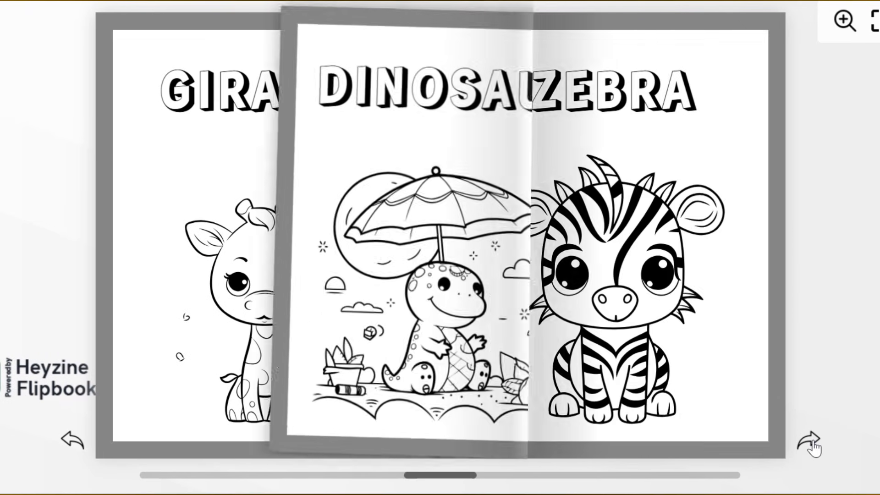
click(812, 445)
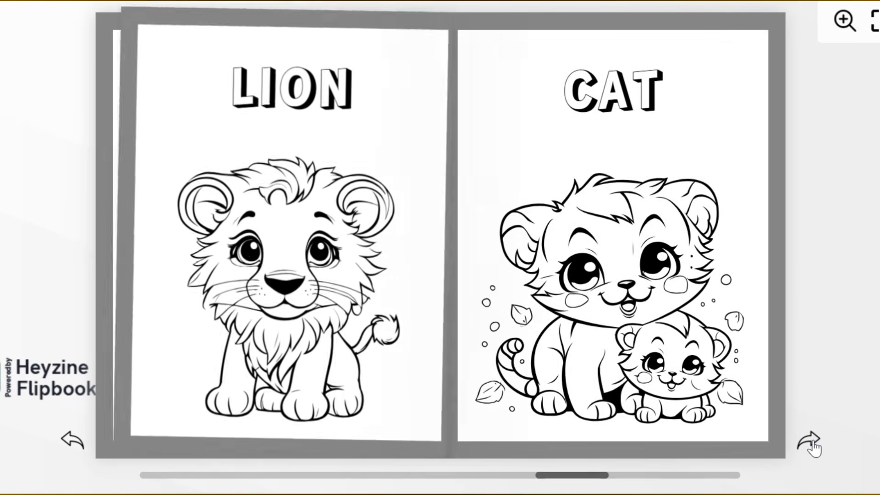
click(811, 442)
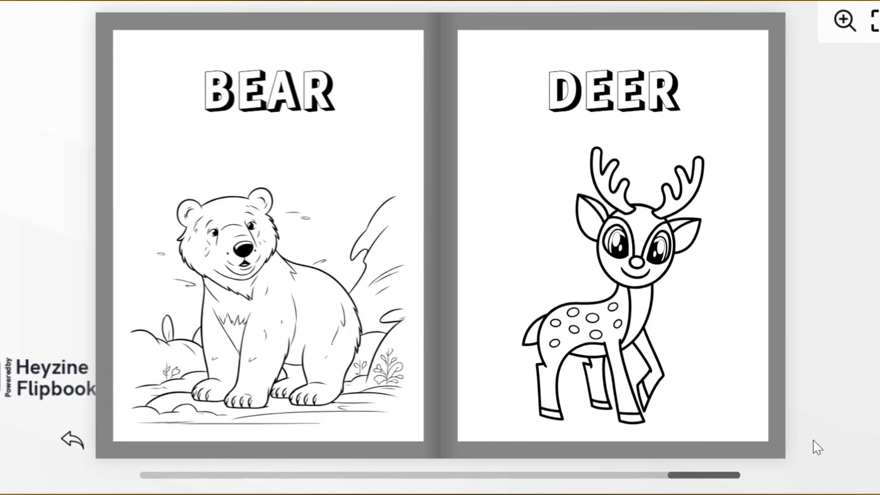
click(74, 442)
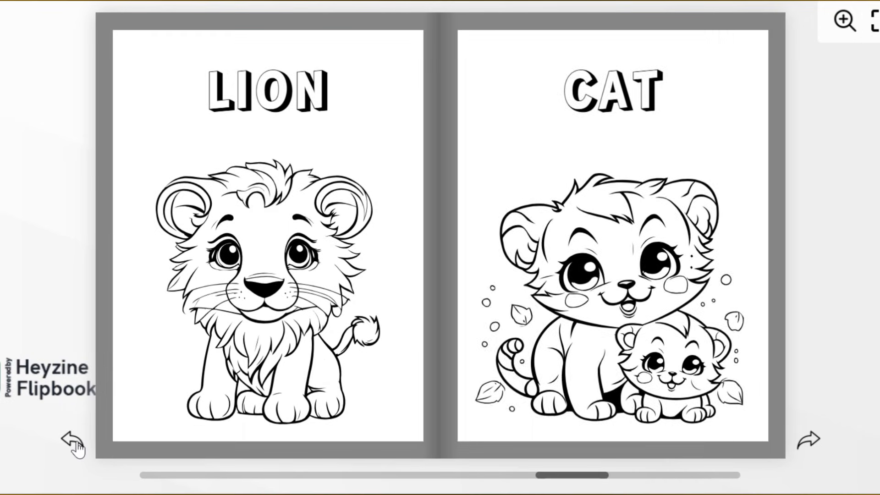
click(73, 443)
click(73, 442)
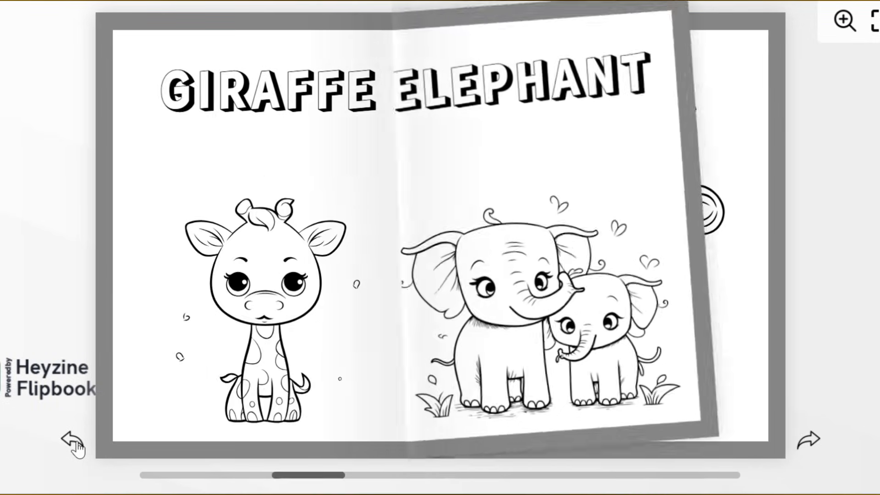
click(73, 441)
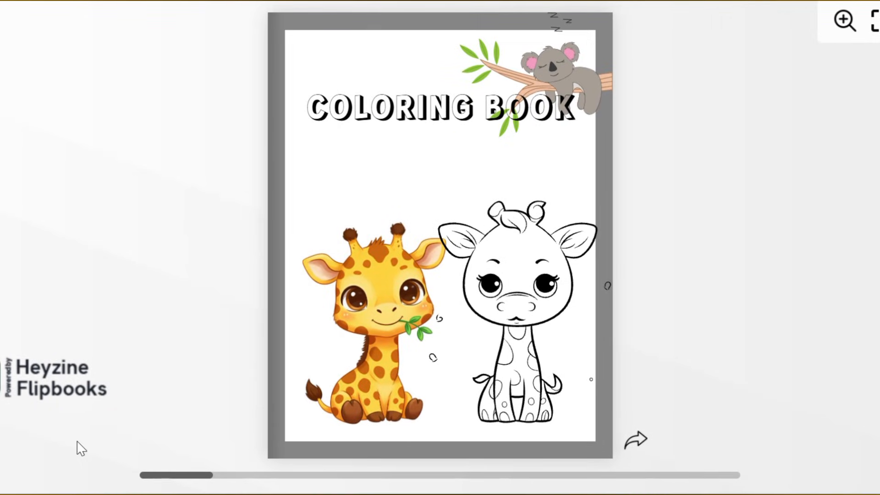